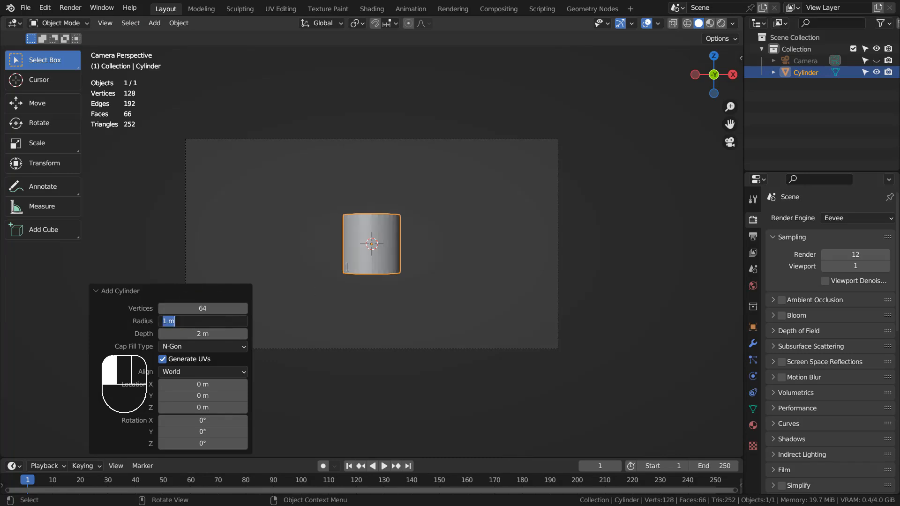
Apply smooth shading to the 64-sided cylinder.
click(382, 235)
click(374, 234)
right_click(374, 235)
click(374, 236)
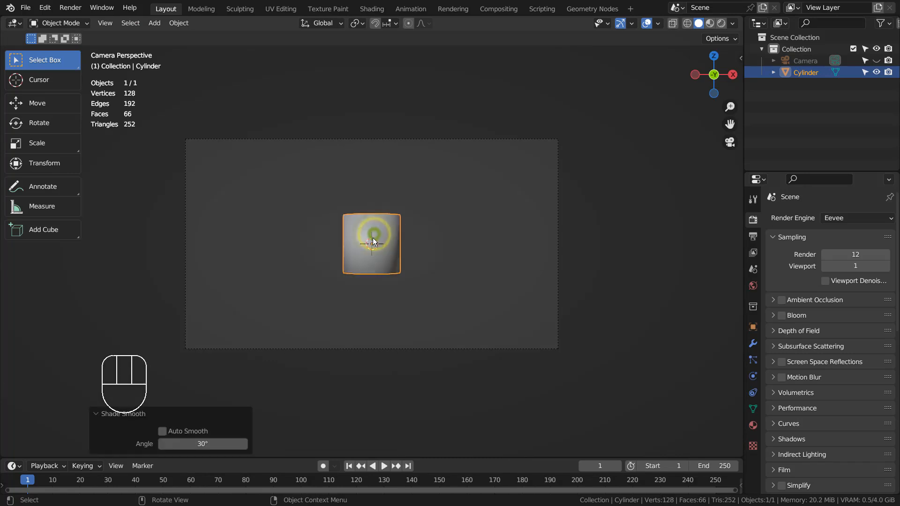
click(372, 244)
Delete all of the cylinder's faces except the upper cap, leaving a flat disc, and return to Object Mode.
key(Tab)
key(shift+z)
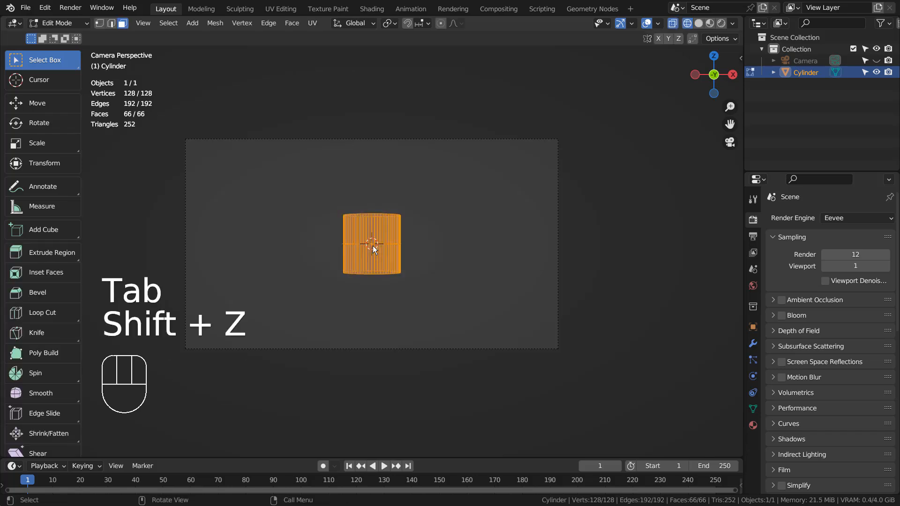
key(3)
click(313, 234)
drag(291, 235, 504, 301)
key(x)
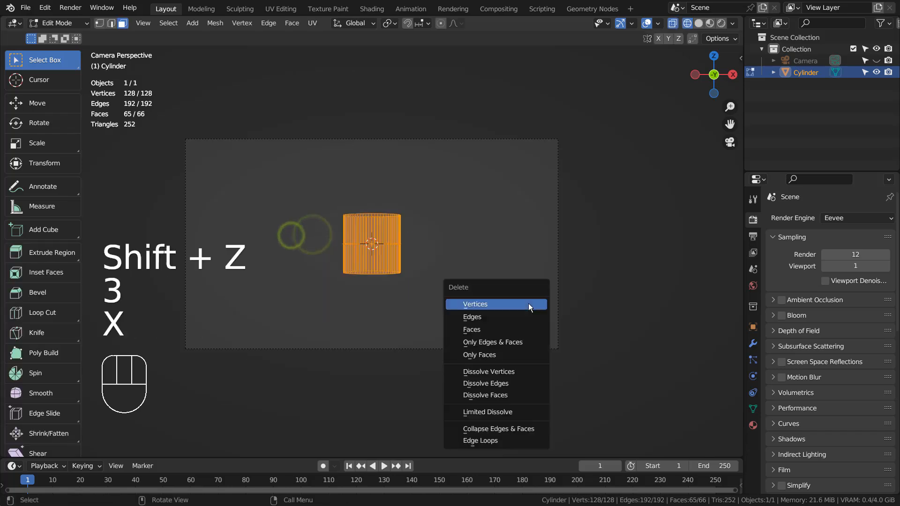
click(512, 325)
key(Tab)
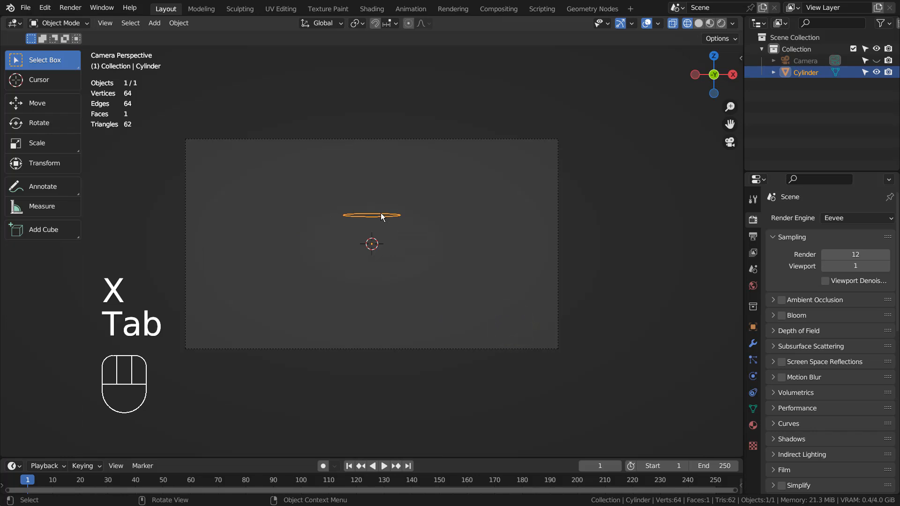
Rotate the disc 90° about the X axis so it faces the camera.
text(rx90)
key(Return)
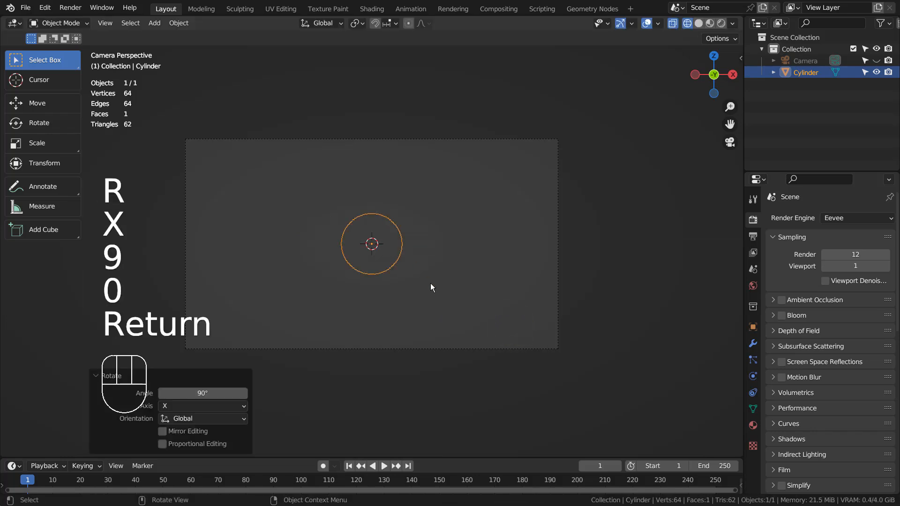
key(b)
right_click(368, 254)
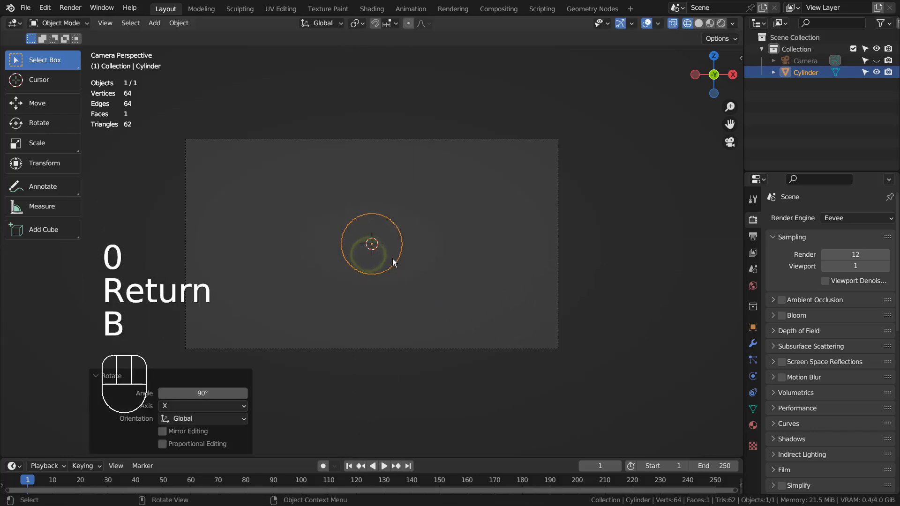
Move the disc about -4.7 m in X and 2.2 m in Z, scale it to about 0.39, and show solid shading.
key(g)
click(257, 196)
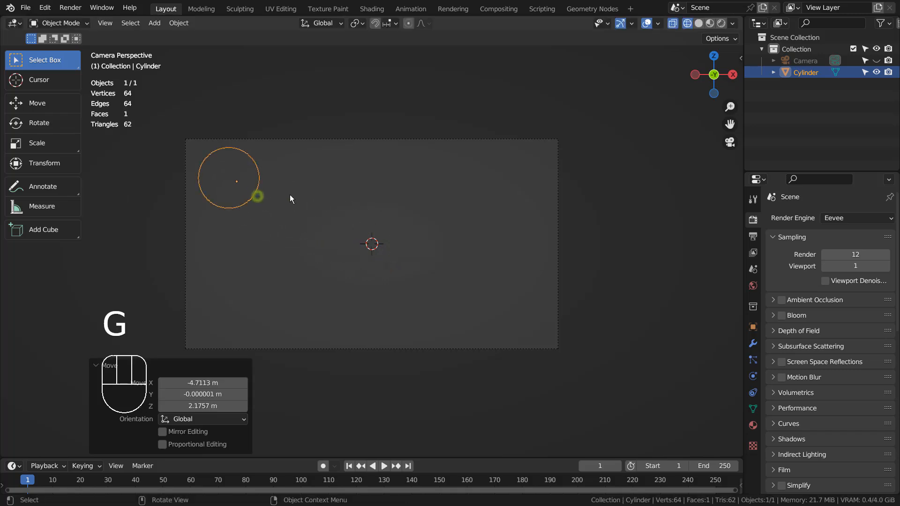
key(s)
click(258, 186)
key(shift+z)
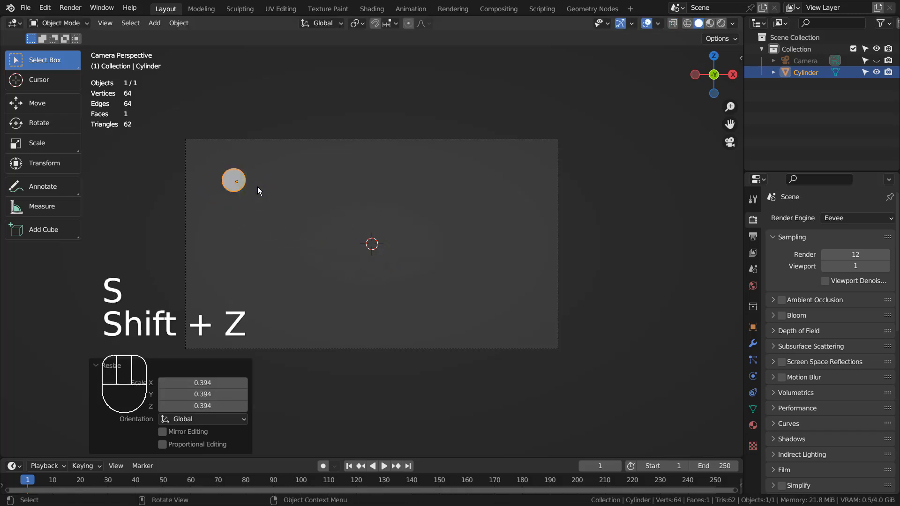
Duplicate the disc seven times, scattering the copies across the camera frame.
key(shift+d)
click(318, 276)
key(shift+d)
click(414, 196)
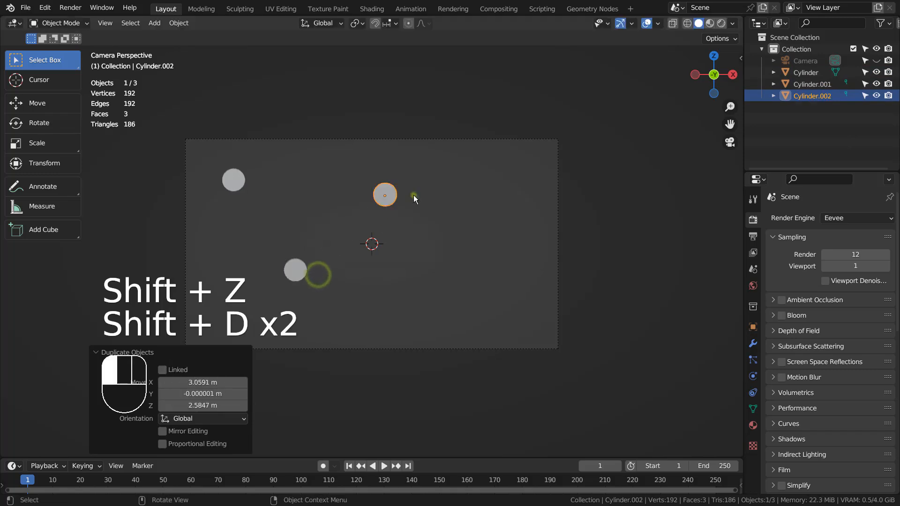
key(shift+d)
click(498, 308)
key(shift+d)
click(542, 199)
key(shift+d)
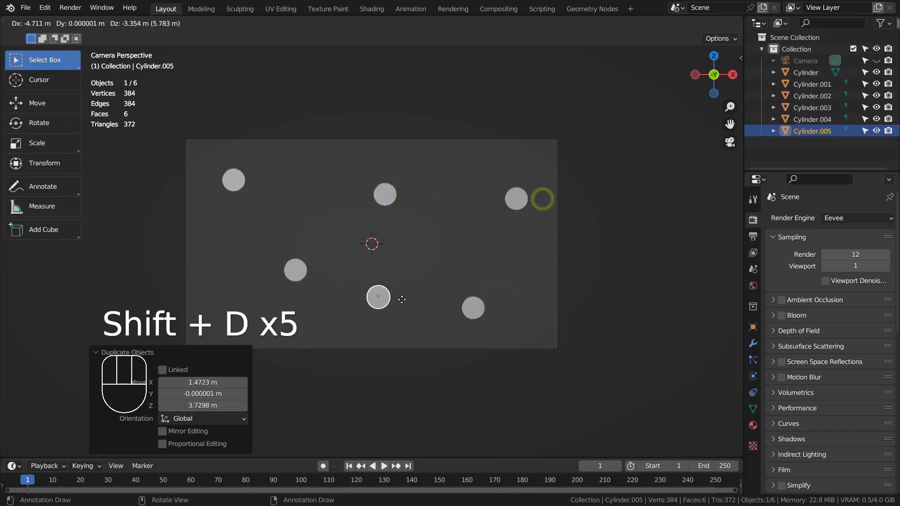
click(402, 299)
key(shift+d)
click(256, 315)
key(shift+d)
click(331, 174)
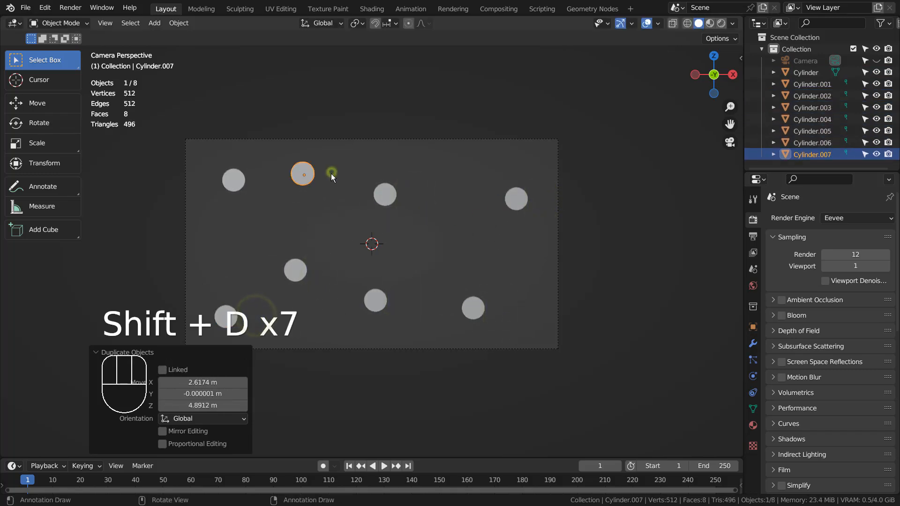
Scale the newest upper disc to 0.6, the lower-left centre disc to about 2.35 and the lower-middle disc to about 0.69.
key(s)
click(324, 204)
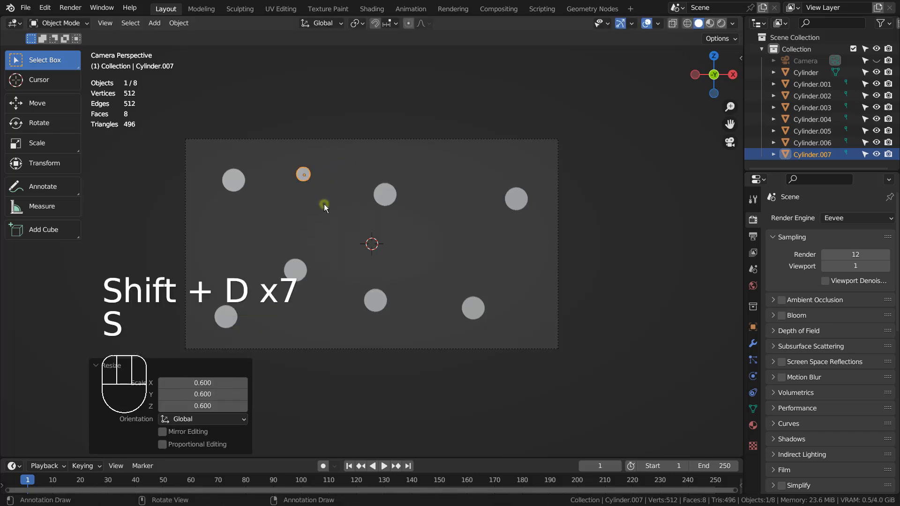
click(304, 267)
key(s)
click(334, 282)
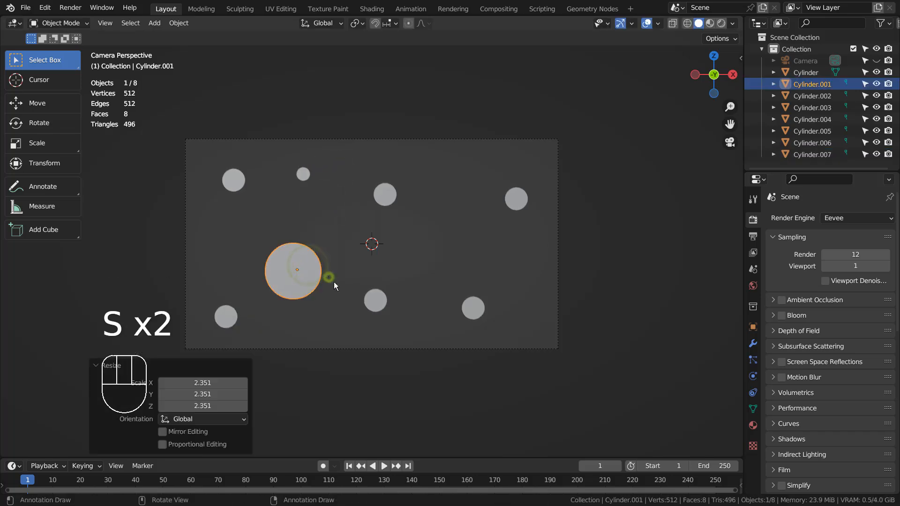
click(385, 305)
key(s)
click(382, 303)
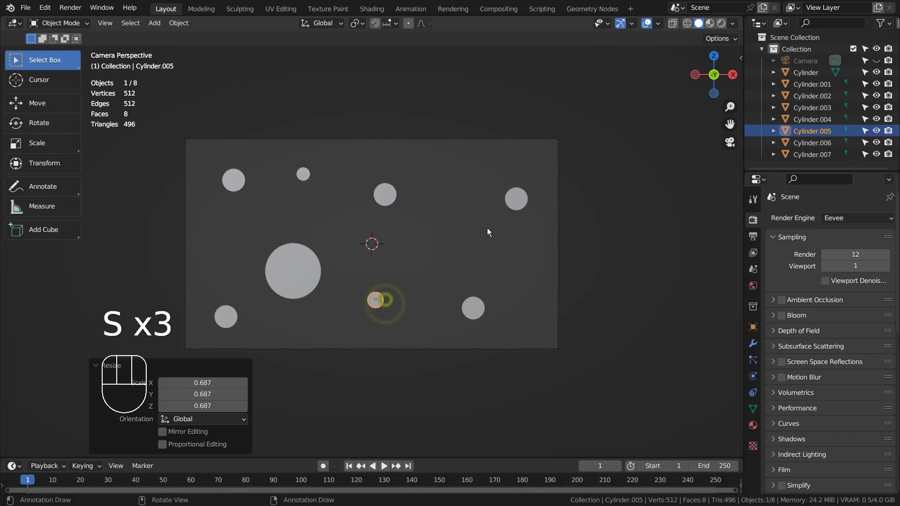
Shrink the upper-right disc, scale the upper-middle disc to about 1.07 and the lower-right disc to about 2.5.
click(525, 195)
key(s)
click(545, 252)
click(388, 197)
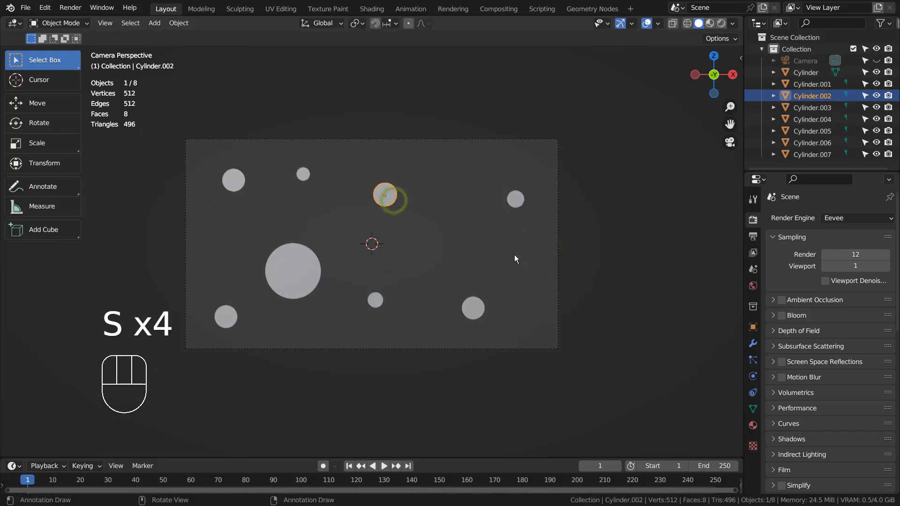
key(s)
click(518, 267)
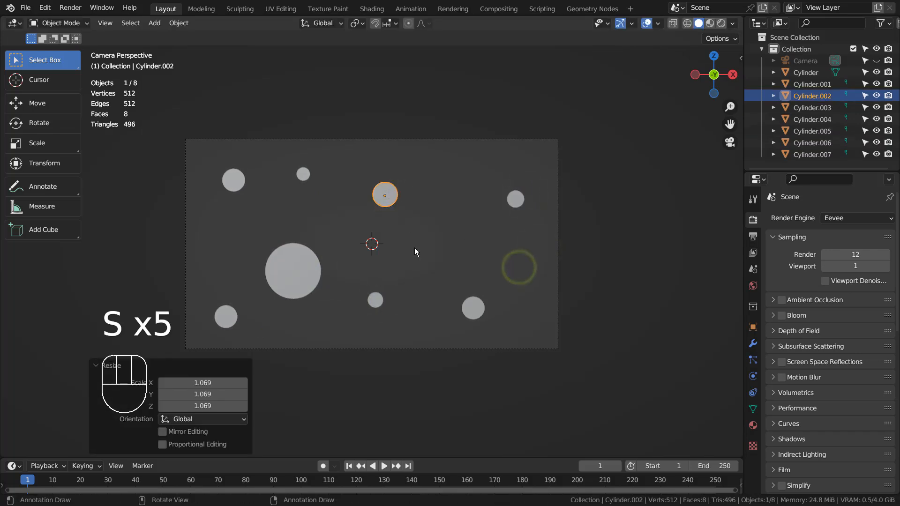
click(471, 305)
key(s)
click(501, 320)
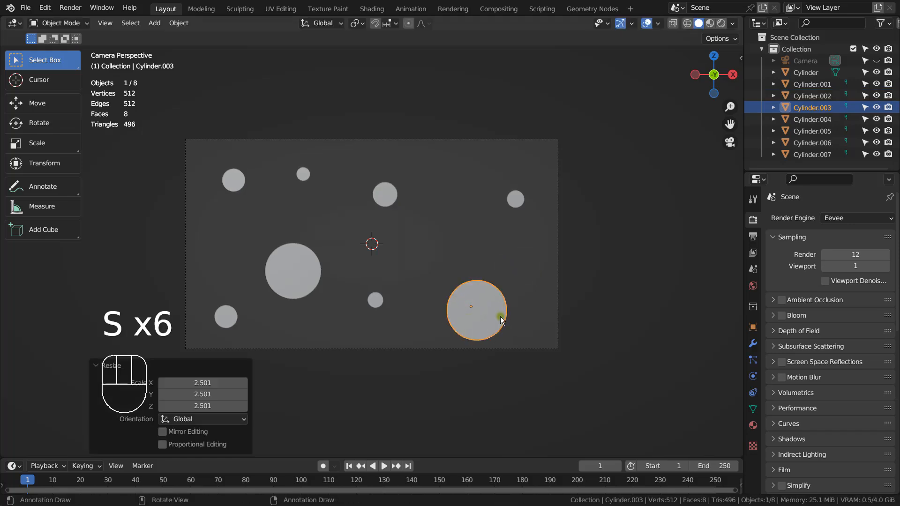
Duplicate all eight discs, rotate the copies about 148° in the camera view and shift them within the frame.
drag(146, 146, 565, 349)
key(shift+d)
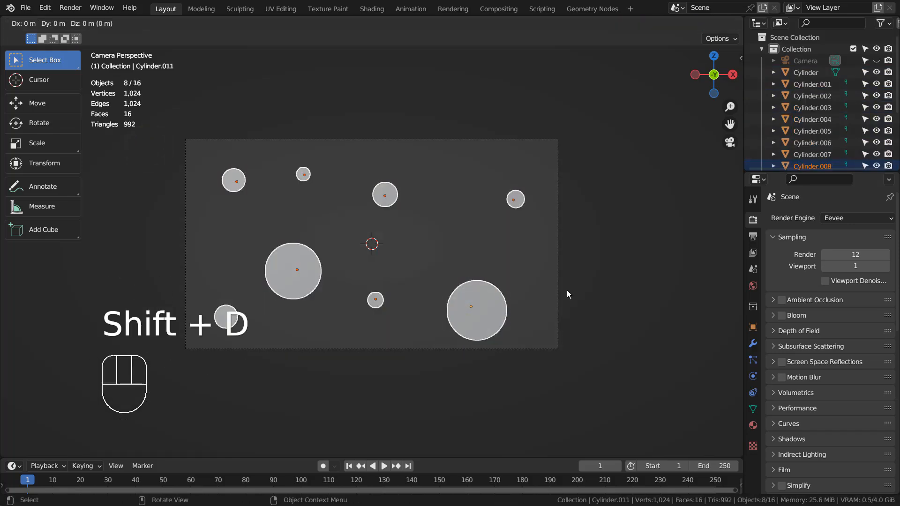
key(r)
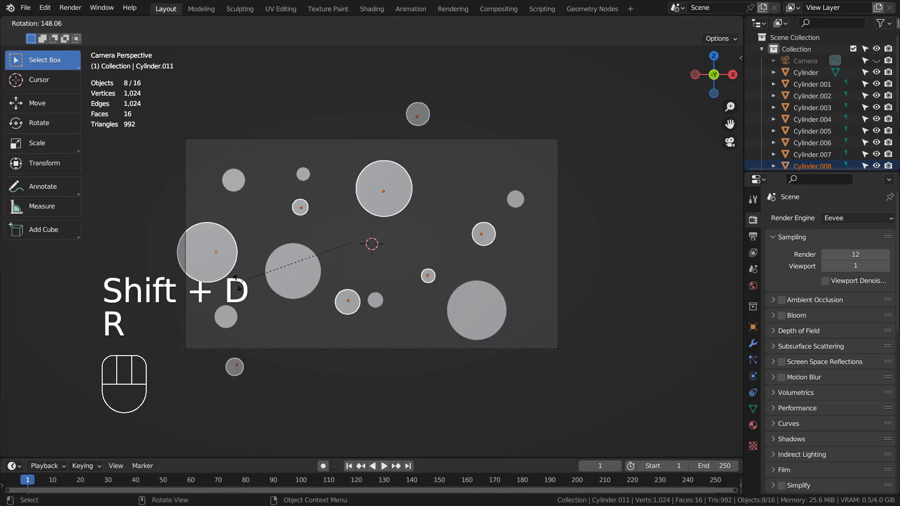
click(238, 283)
key(g)
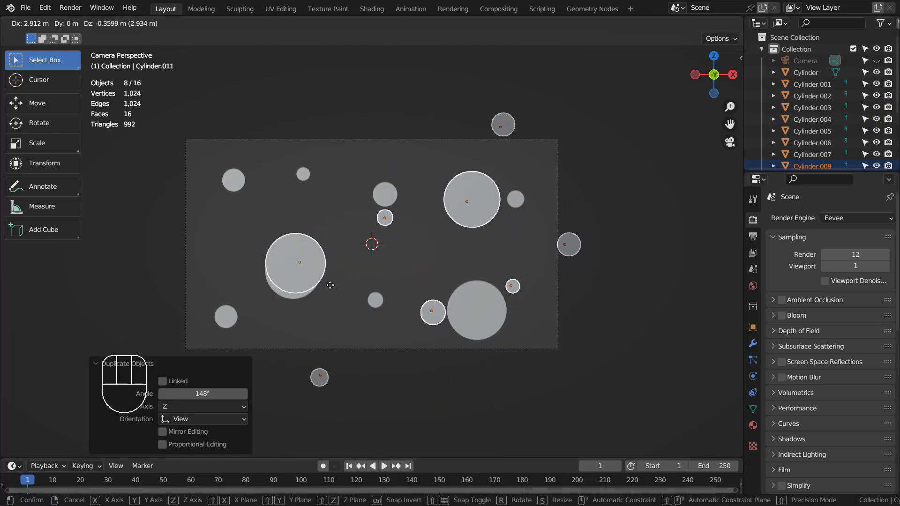
click(292, 263)
Delete the large copied disc that overlaps the original large disc on the frame's left side.
click(244, 233)
key(x)
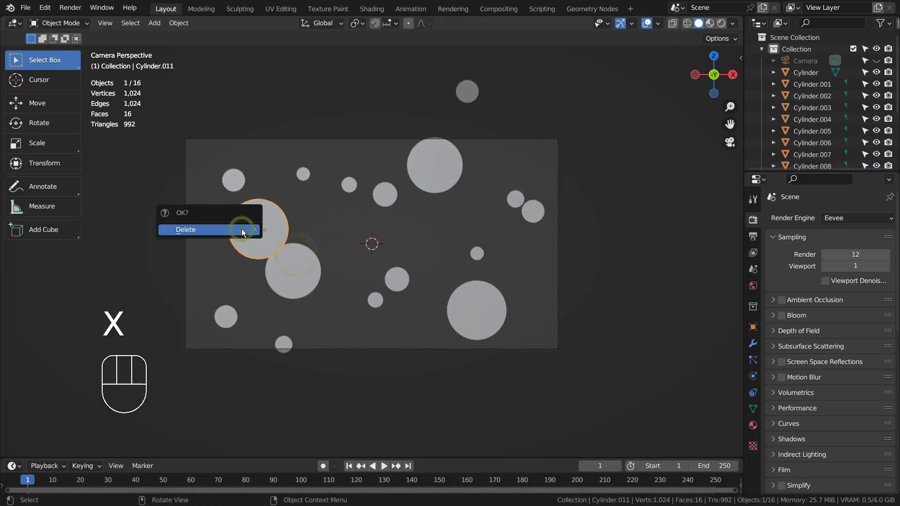
click(248, 228)
Move the disc above the camera frame into its upper-right corner and the disc on the lower border to the left side.
click(467, 92)
key(g)
click(512, 169)
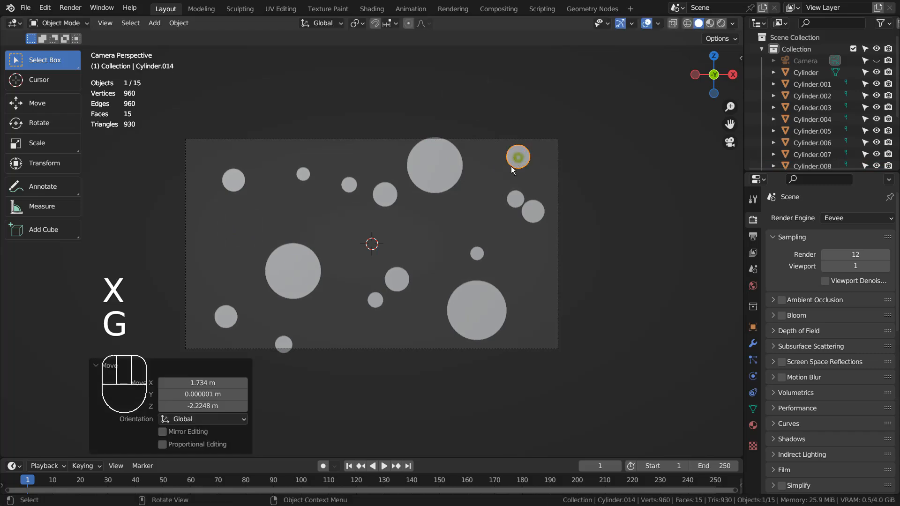
click(283, 343)
key(g)
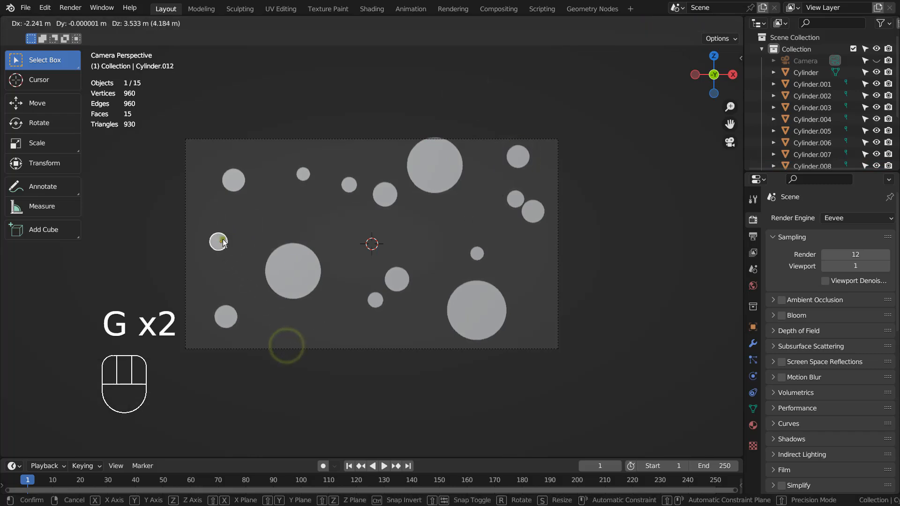
click(219, 242)
Duplicate all 15 discs and rotate the copies about 159° in the camera view.
drag(165, 103, 589, 375)
key(shift+d)
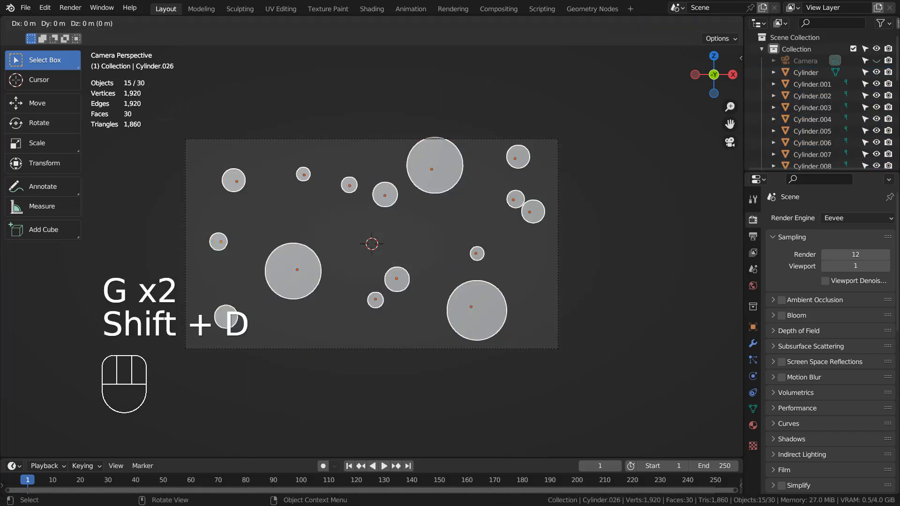
key(r)
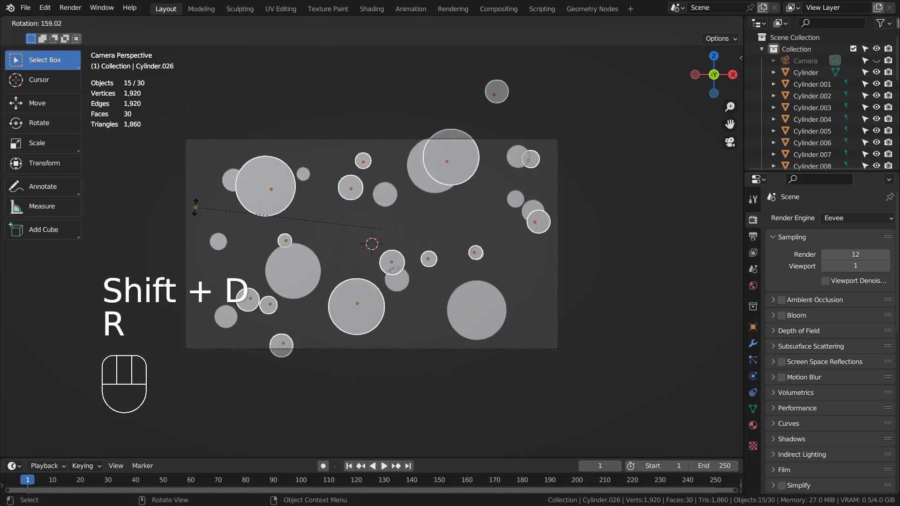
click(196, 207)
Move the copied discs about 2.27 m back along Y in the top view and scale them to about 1.26.
key(KP_7)
key(g)
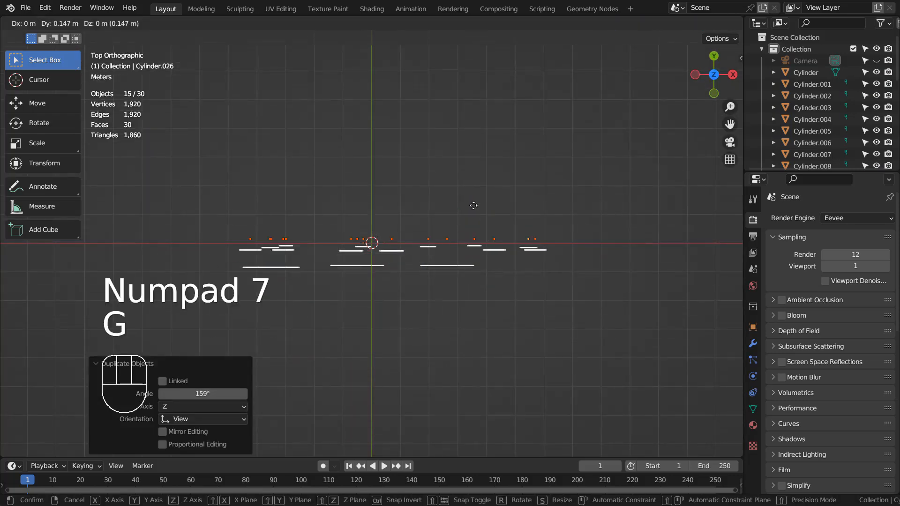
click(469, 172)
key(KP_0)
key(s)
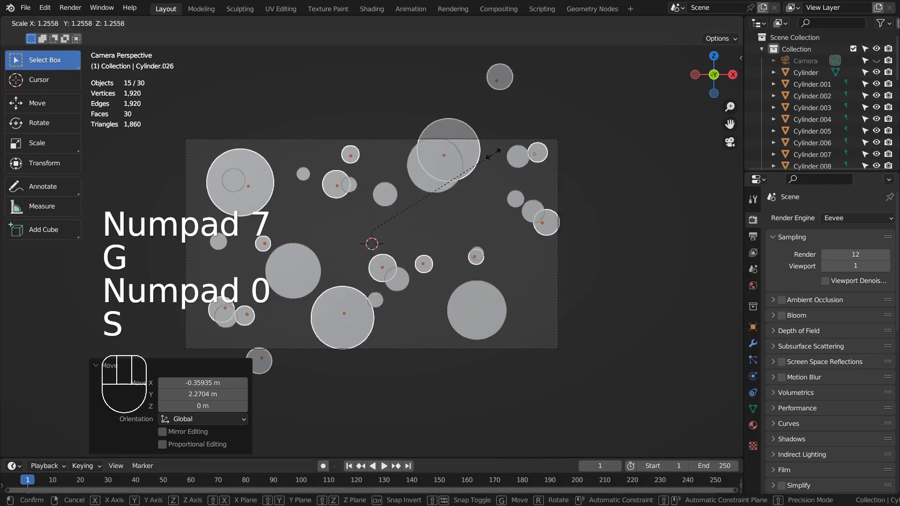
click(473, 167)
Reposition the back layer of discs in the camera view and rotate it about 60.5° to fill gaps in the frame.
key(g)
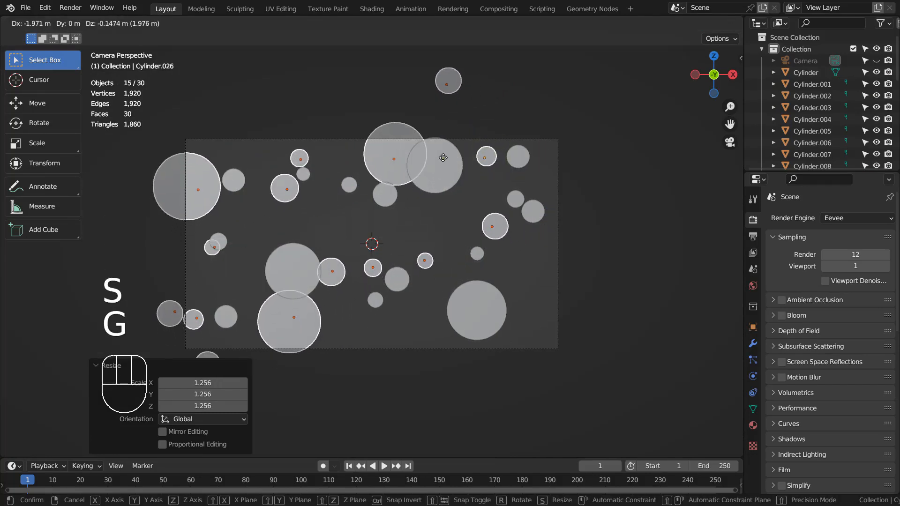
click(547, 222)
key(g)
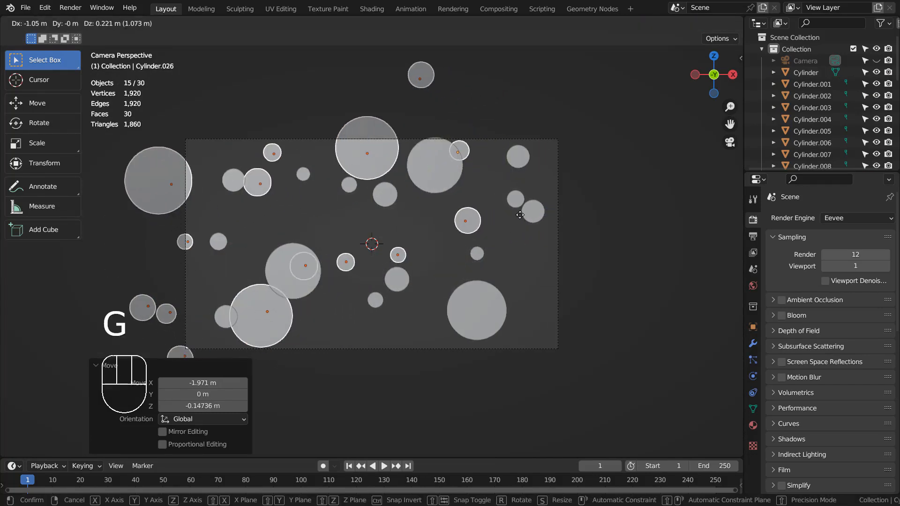
click(504, 177)
key(r)
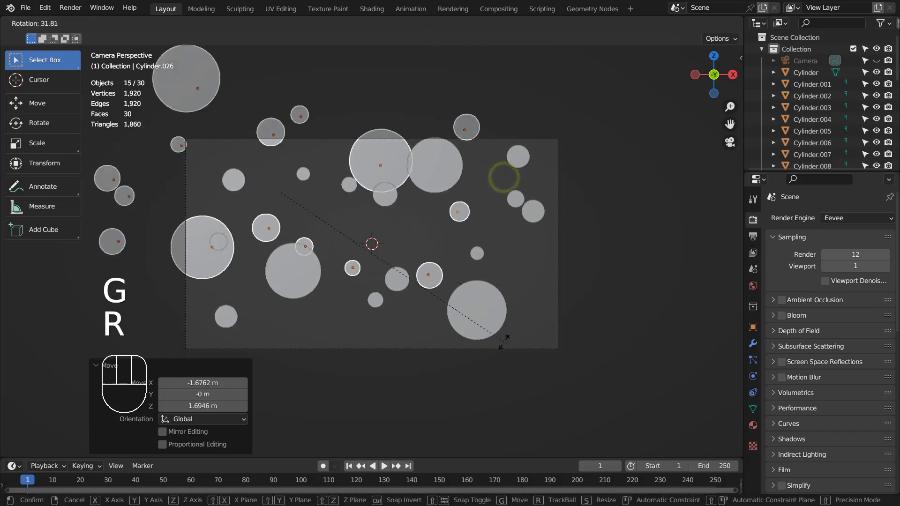
click(376, 378)
key(g)
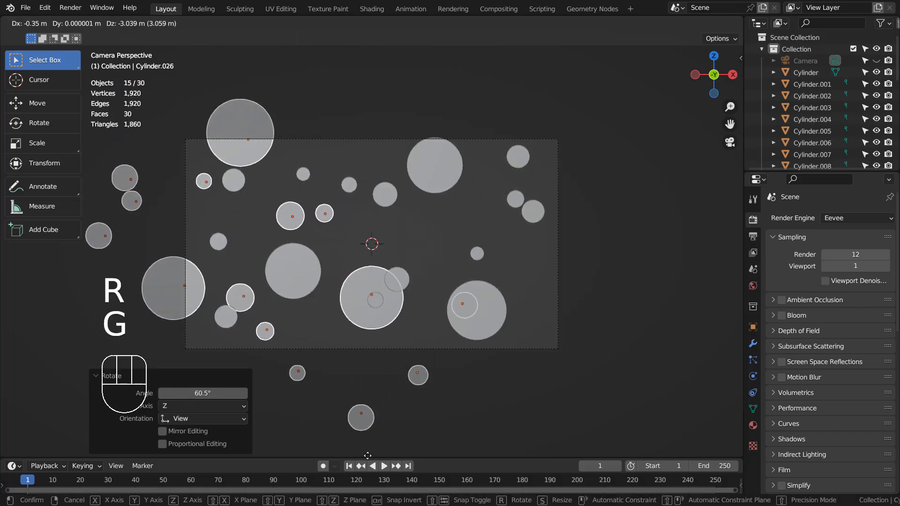
click(367, 455)
Duplicate the back layer's 15 discs, rotate the copies about 107° and move them over the camera frame.
key(shift+d)
click(604, 422)
key(r)
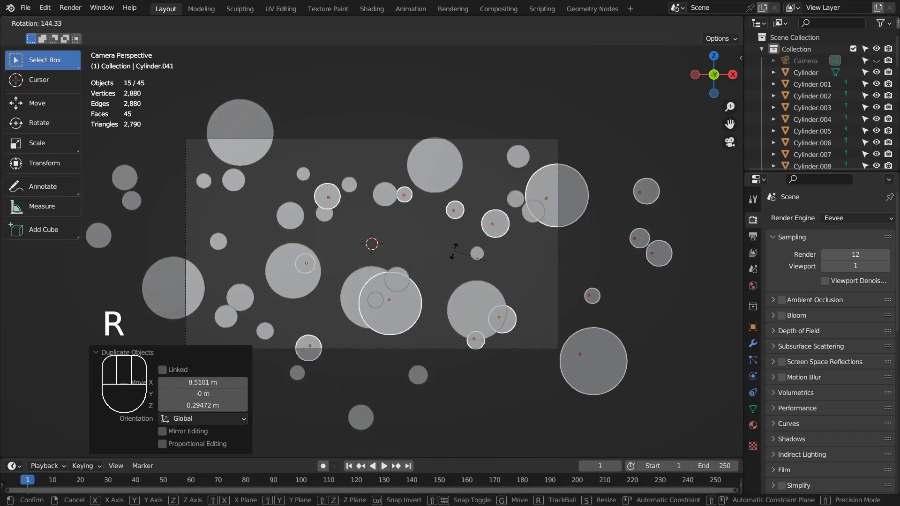
click(453, 273)
key(g)
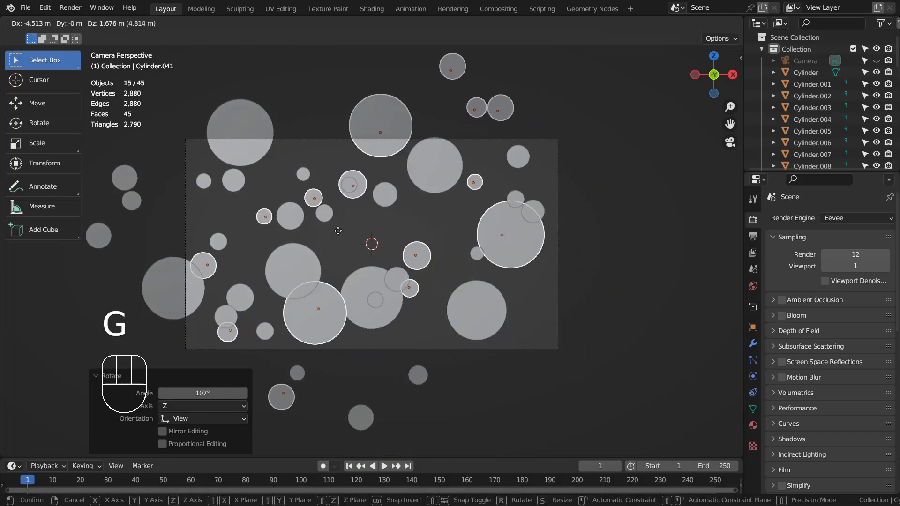
click(338, 231)
Delete the large disc overlapping the two big discs in the lower-left centre of the frame.
click(329, 314)
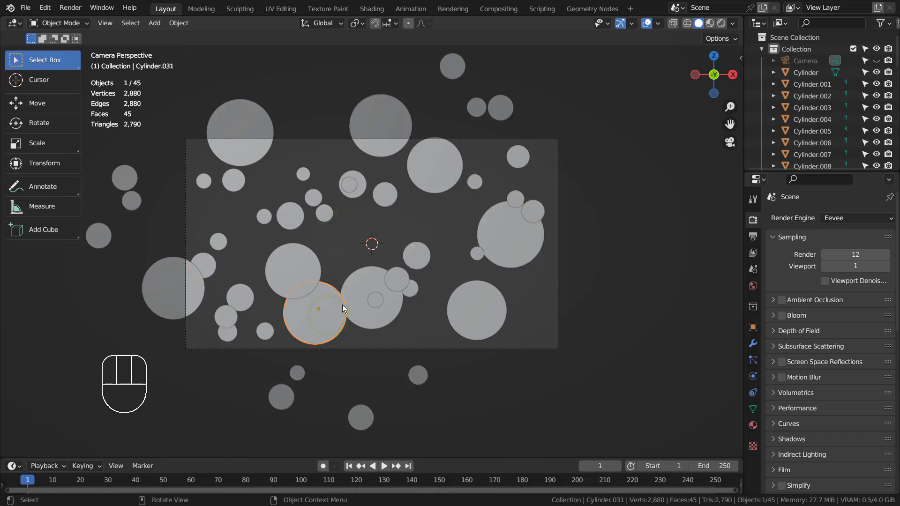
key(s)
click(342, 305)
key(x)
click(344, 306)
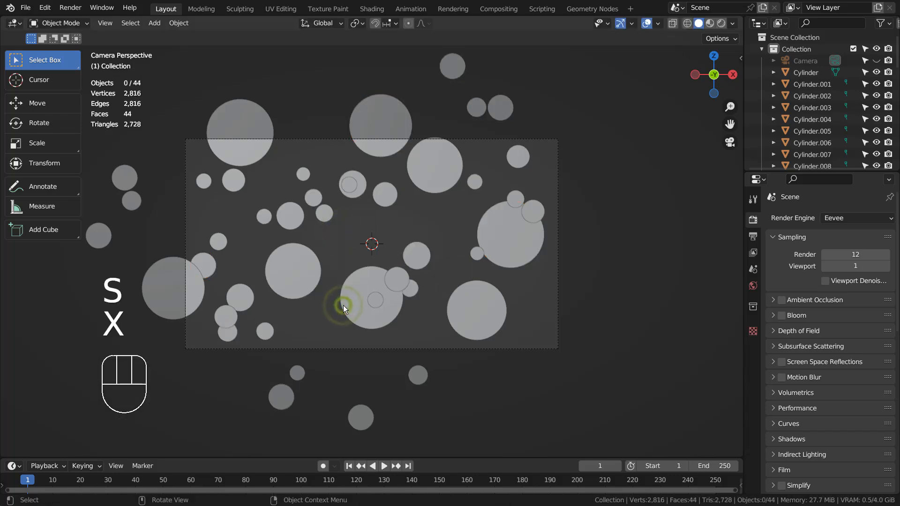
Scale the large disc near the right frame edge to 0.459 and the lower-centre large disc to 0.614, moving the latter down and left.
click(508, 235)
key(s)
click(536, 267)
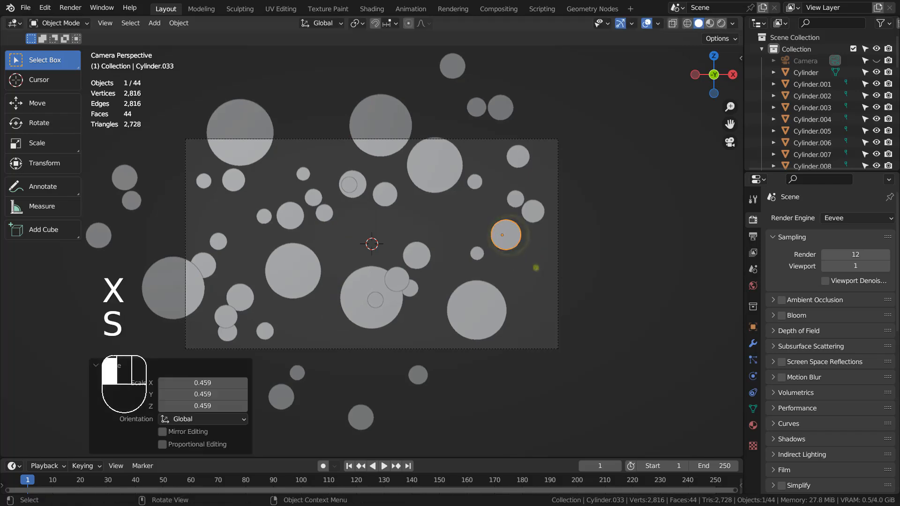
click(384, 316)
key(s)
click(406, 318)
key(g)
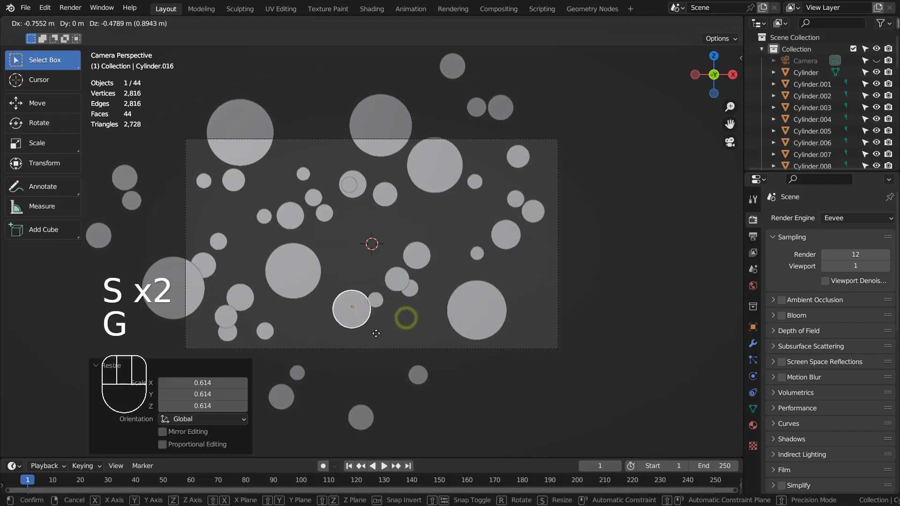
click(371, 346)
Move the large disc on the left frame edge slightly down and the large upper-left disc to the right.
click(184, 302)
key(g)
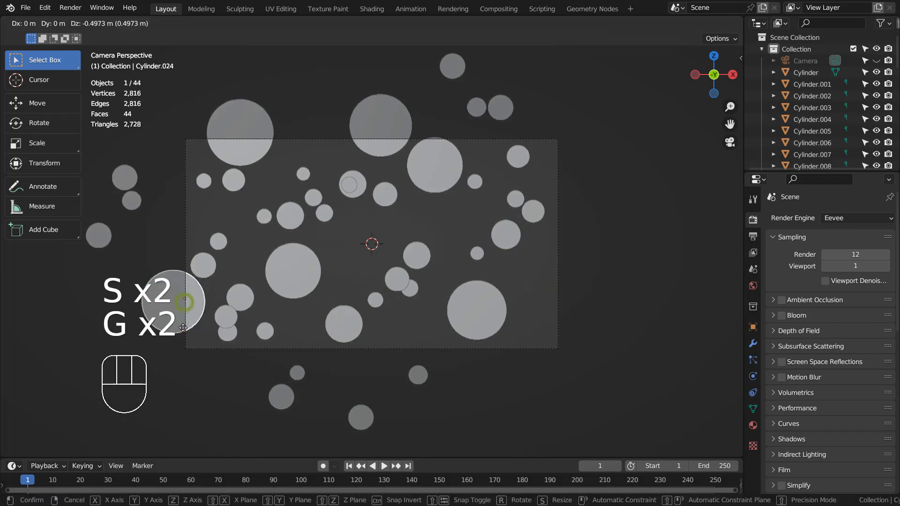
click(183, 322)
click(222, 147)
key(g)
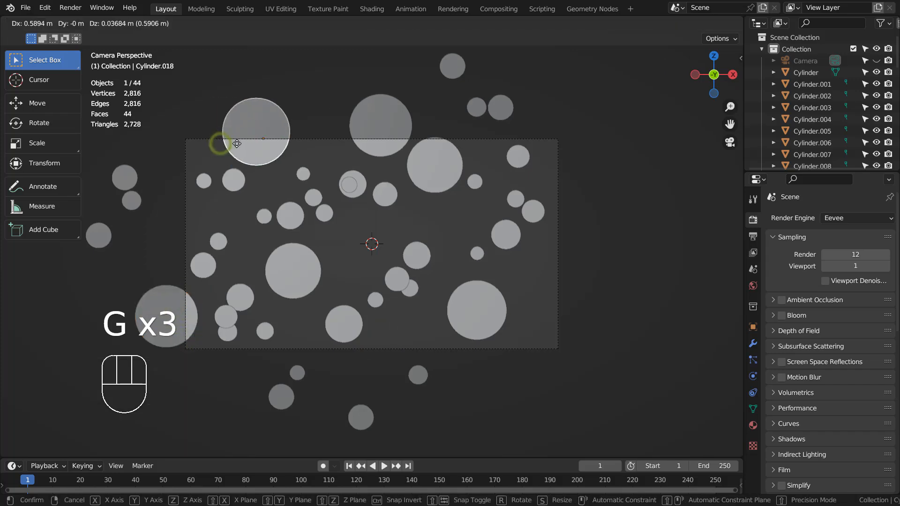
click(244, 148)
Move the small disc overlapping the upper-centre disc into the central gap, and the overlapping lower-centre disc about 0.59 m right and 1.8 m down.
click(426, 180)
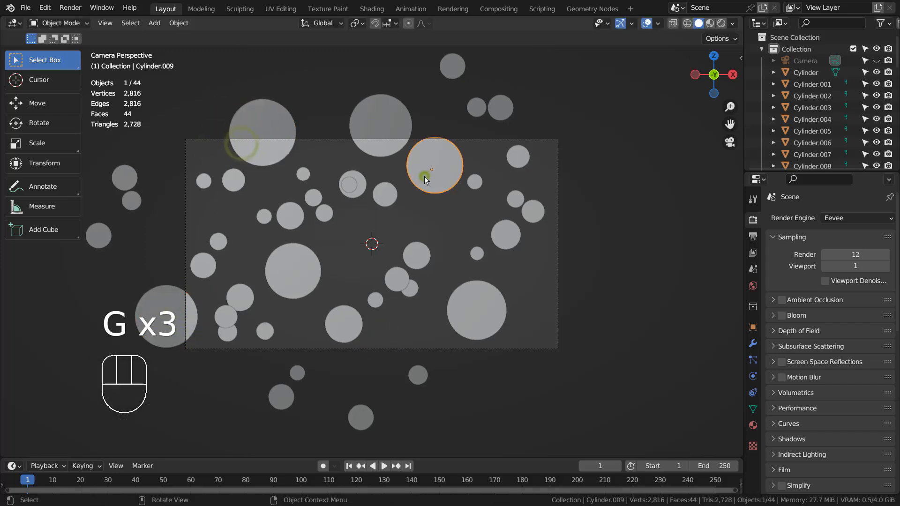
click(349, 184)
key(g)
click(351, 241)
click(392, 276)
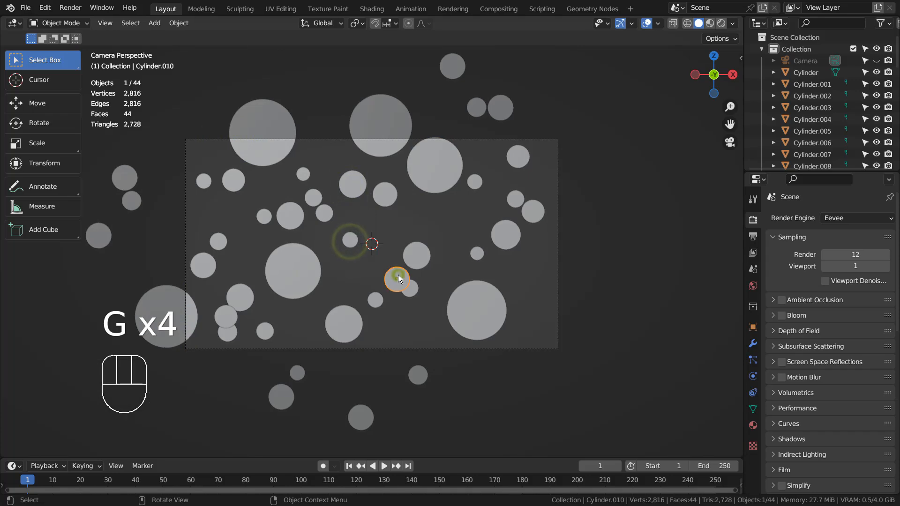
key(g)
click(408, 328)
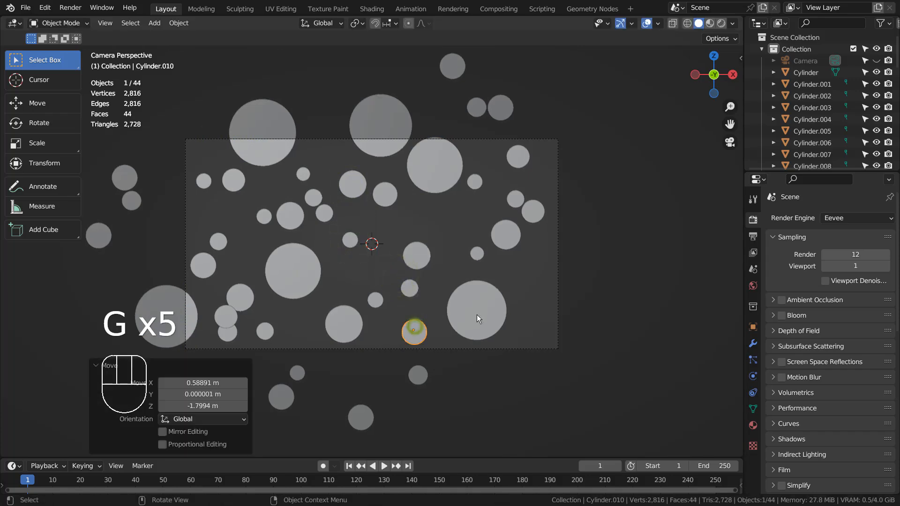
Move the large upper-right disc onto the right frame edge and the large top-edge disc about 1.69 m right and 0.66 m down.
click(441, 164)
key(g)
click(566, 253)
click(393, 128)
key(g)
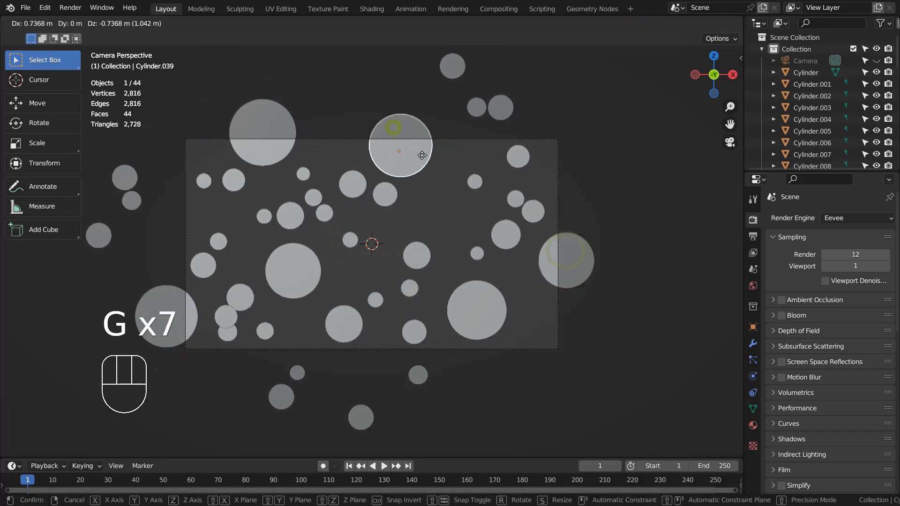
click(438, 148)
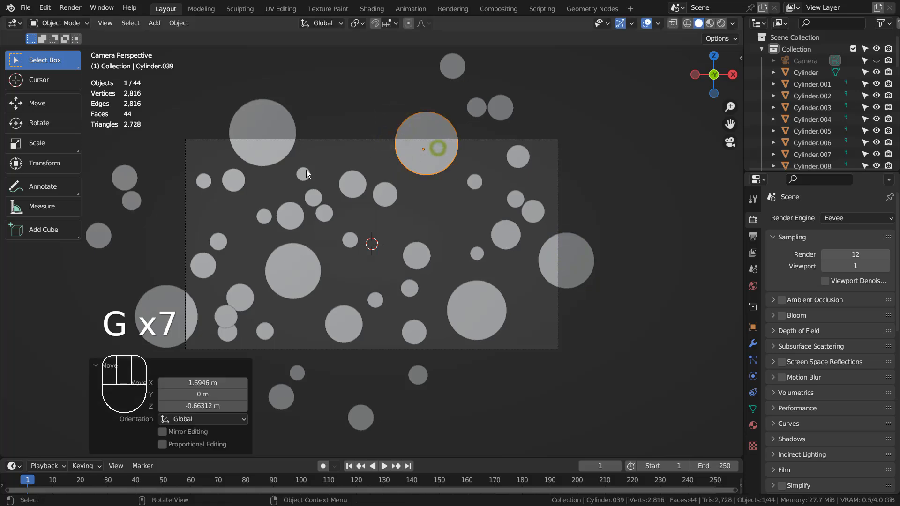
Move the smaller upper disc outside the left edge into the gap right of centre and its larger neighbour onto the upper-left frame corner.
click(133, 202)
key(g)
click(447, 214)
click(121, 176)
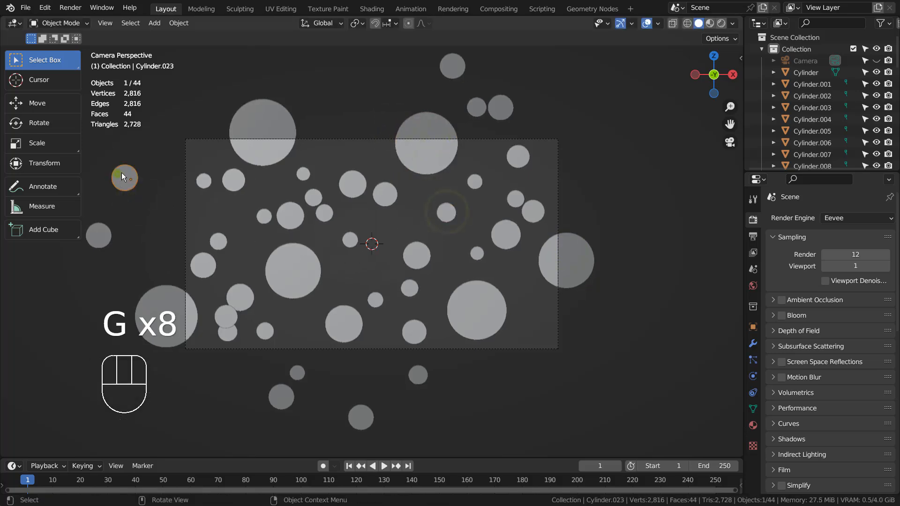
key(g)
click(190, 141)
Move the remaining disc outside the left edge about 17.2 m right and 4.2 m down onto the lower-right frame corner, and render the scene.
click(100, 233)
key(g)
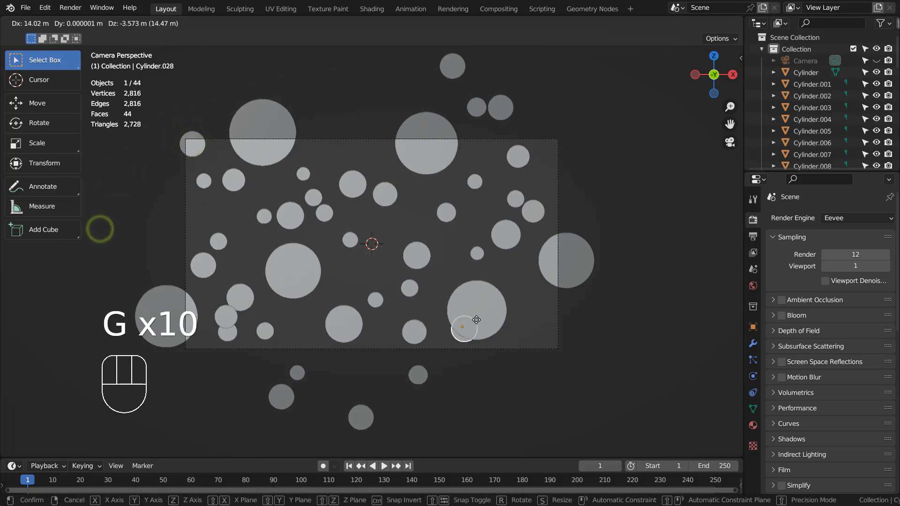
click(538, 337)
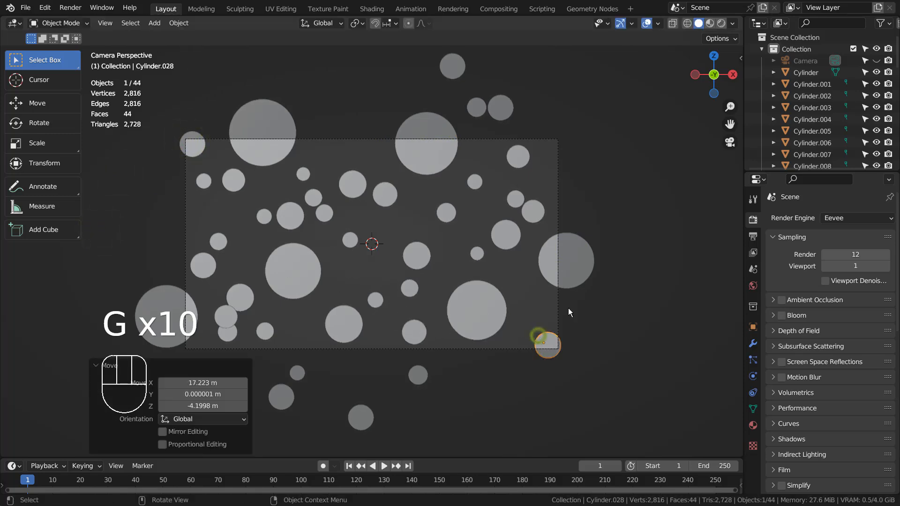
key(F12)
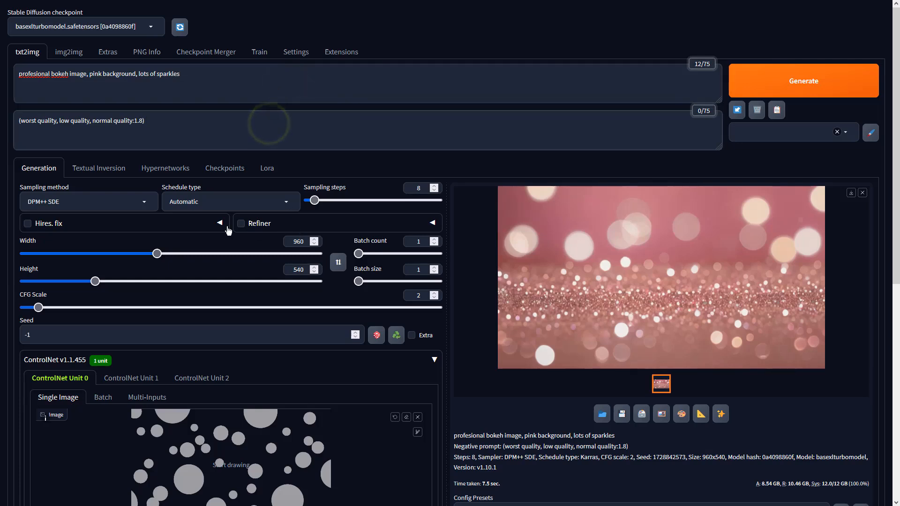
In Stable Diffusion WebUI, configure ControlNet Unit 0 as Depth with preprocessor none and model sai_xl_depth_256lora, keeping DPM++ SDE sampling at 960 by 540.
click(149, 210)
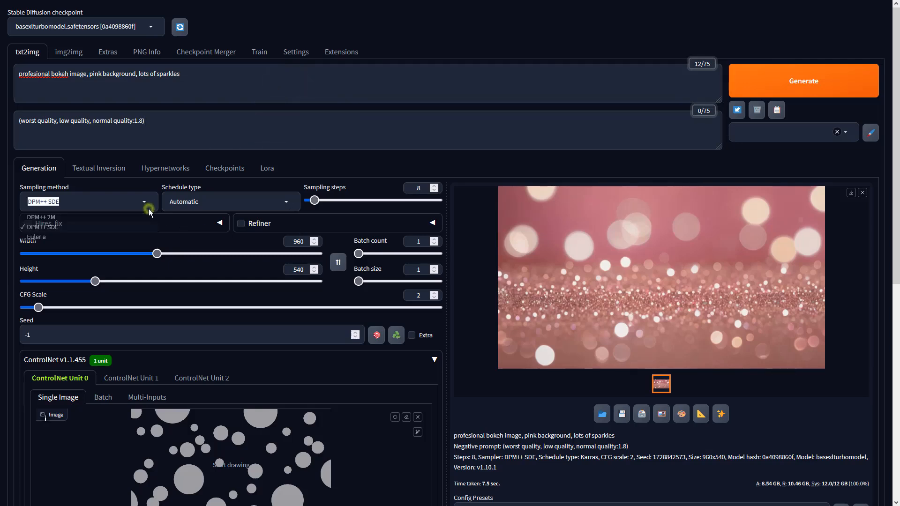
click(296, 242)
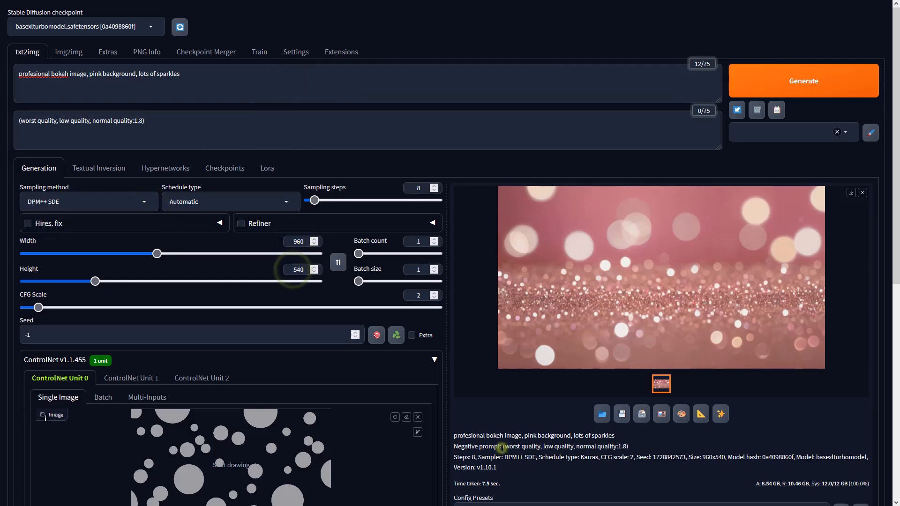
scroll(501, 445, down, 7)
click(110, 272)
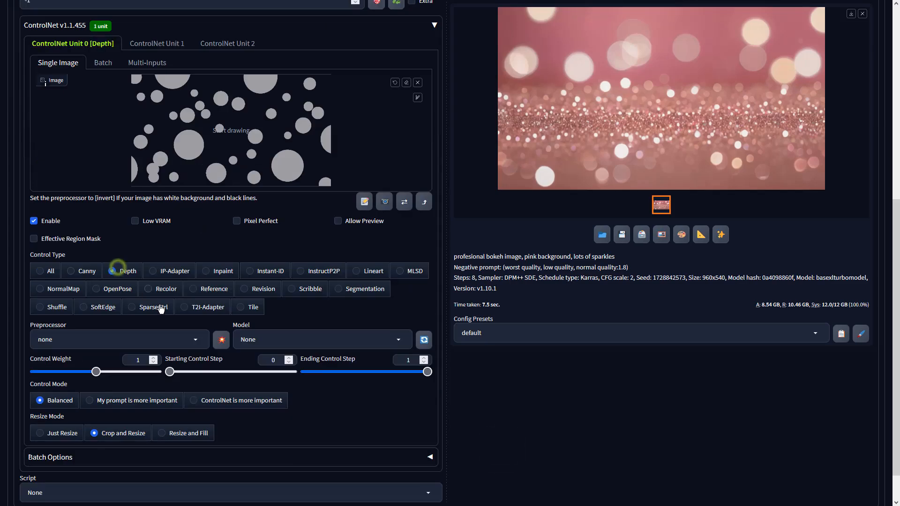
click(190, 338)
click(45, 255)
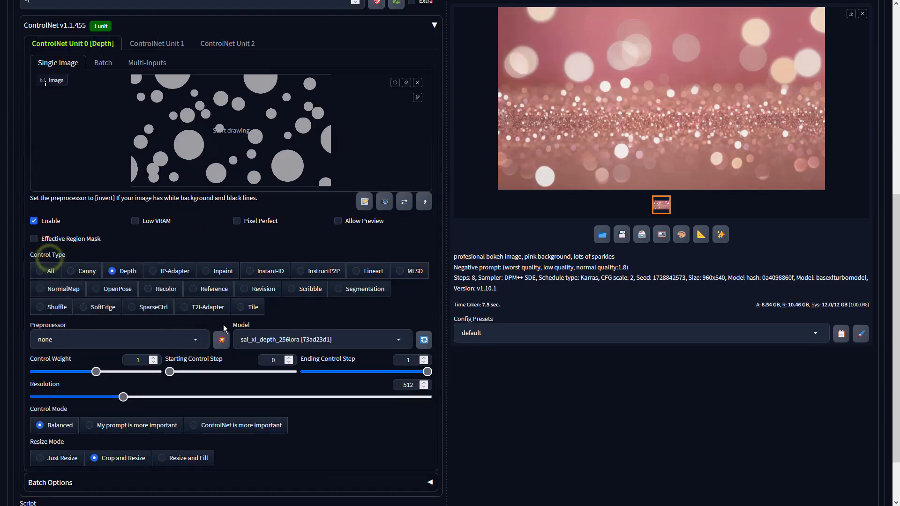
click(269, 339)
click(270, 325)
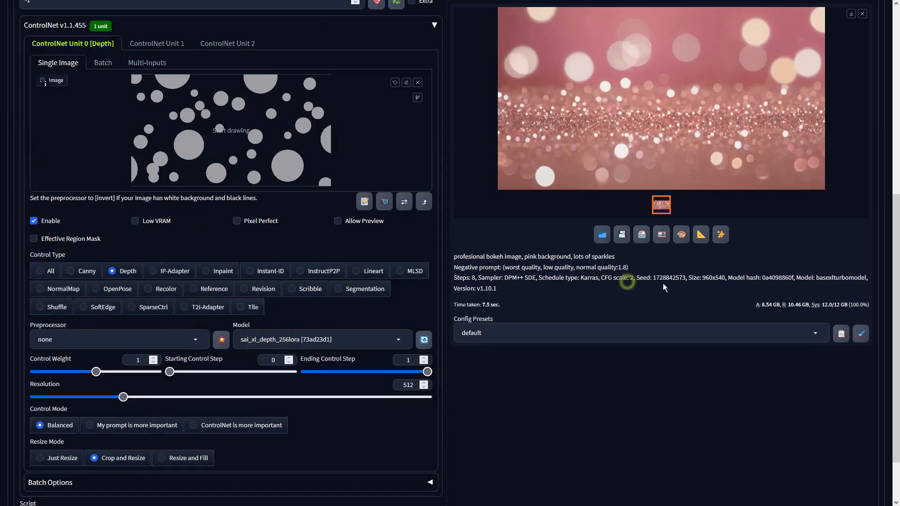
Generate the pink bokeh image guided by the disc layout and inspect the control image and result at full size.
scroll(623, 281, up, 7)
click(770, 87)
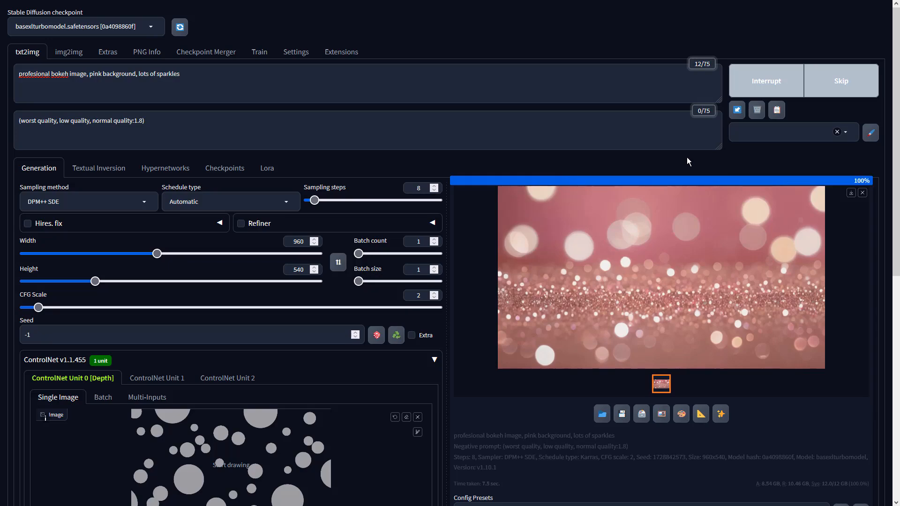
click(677, 230)
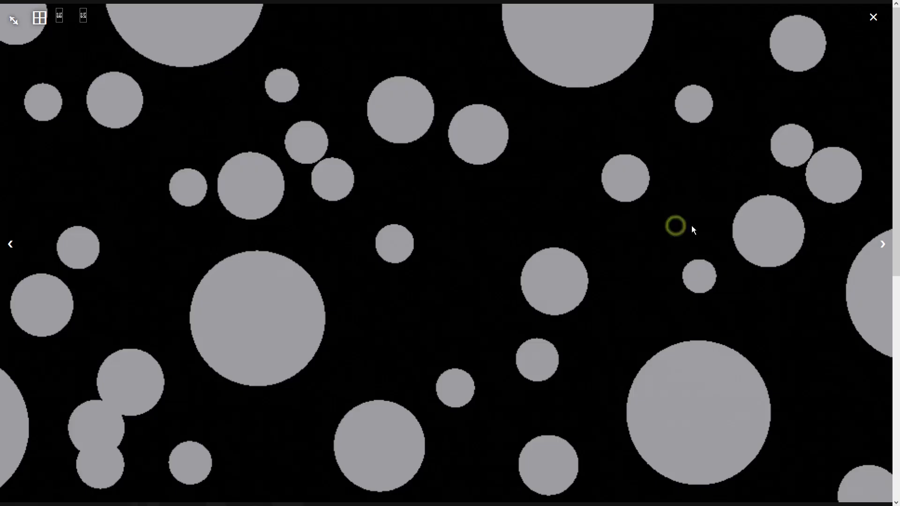
click(882, 253)
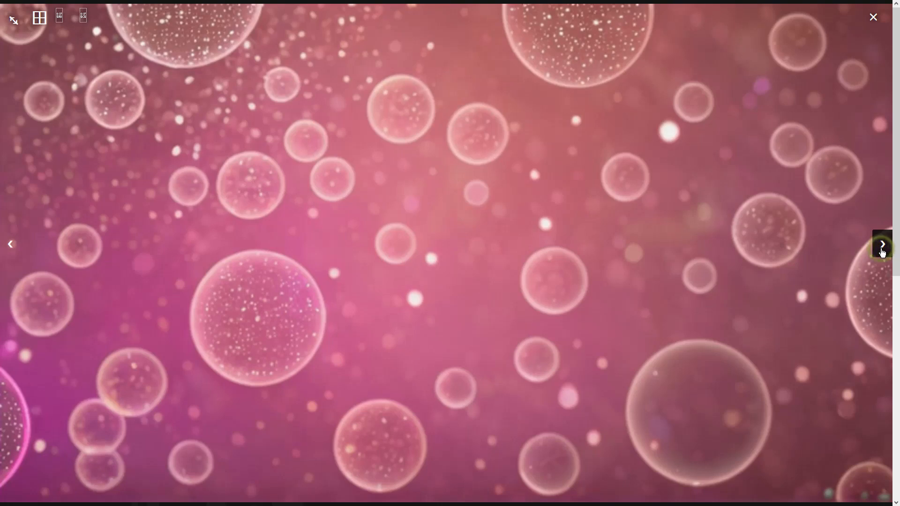
click(833, 253)
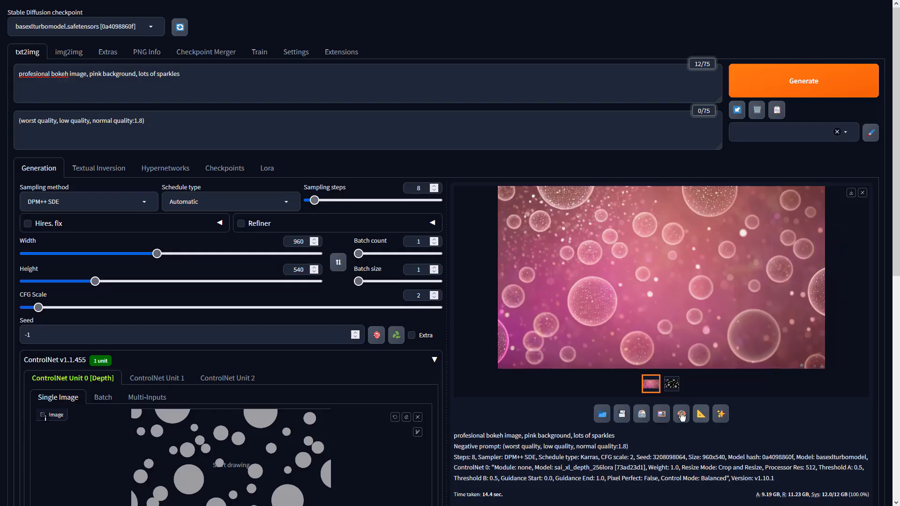
Send the generated bubble image to img2img and review its sampling, size, batch and denoising settings.
click(662, 415)
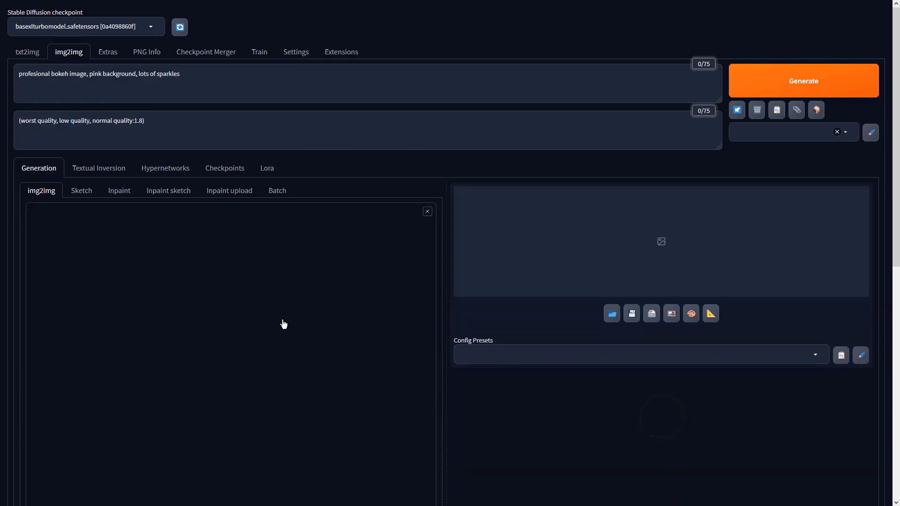
scroll(289, 322, down, 7)
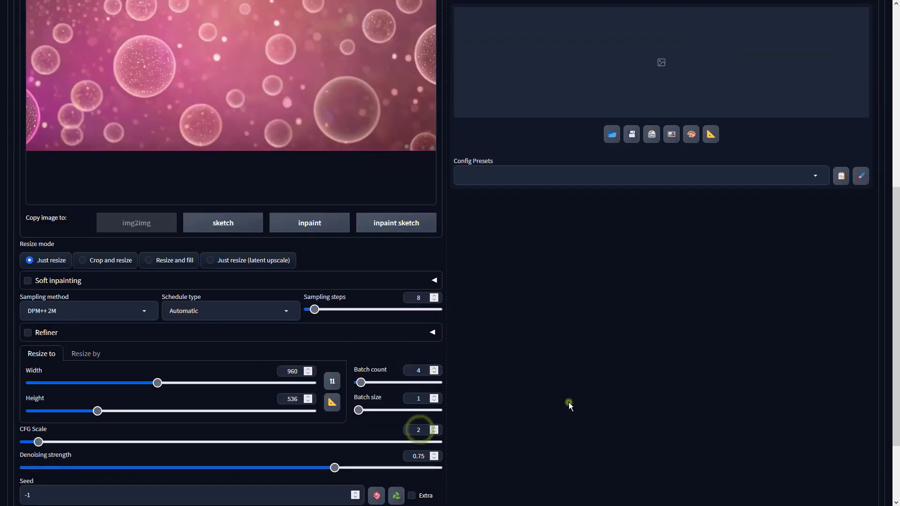
scroll(565, 399, up, 7)
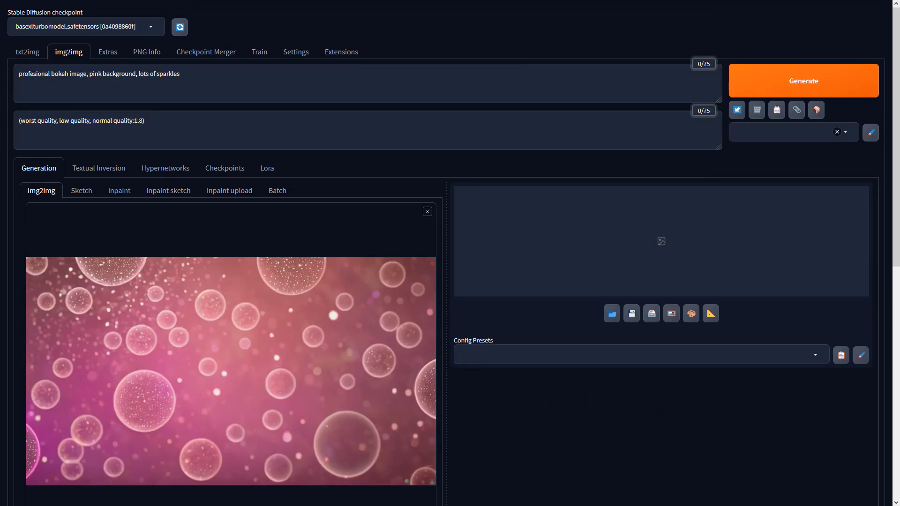
Correct the prompt's first word to "professional" and generate the img2img variations.
click(33, 74)
text(s)
click(770, 73)
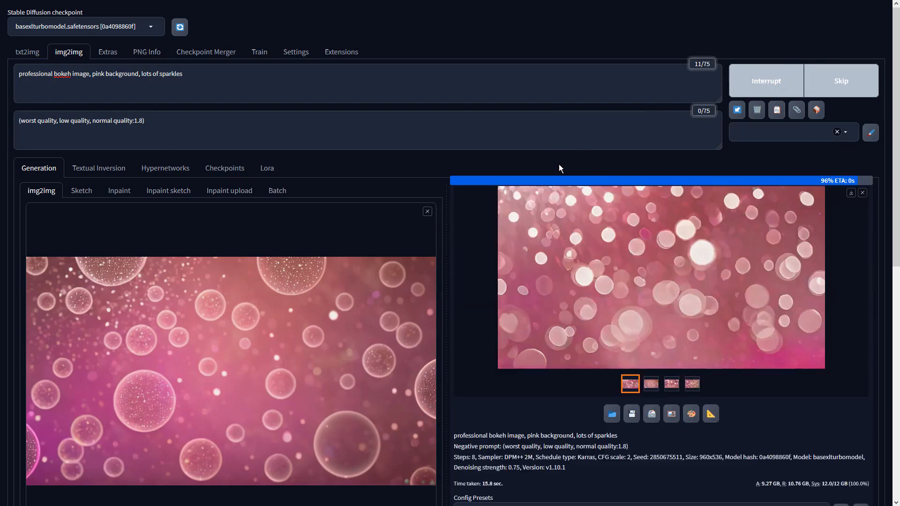
Compare the img2img variations at full size and leave the second one, with dense sparkles along its upper part, selected.
click(630, 209)
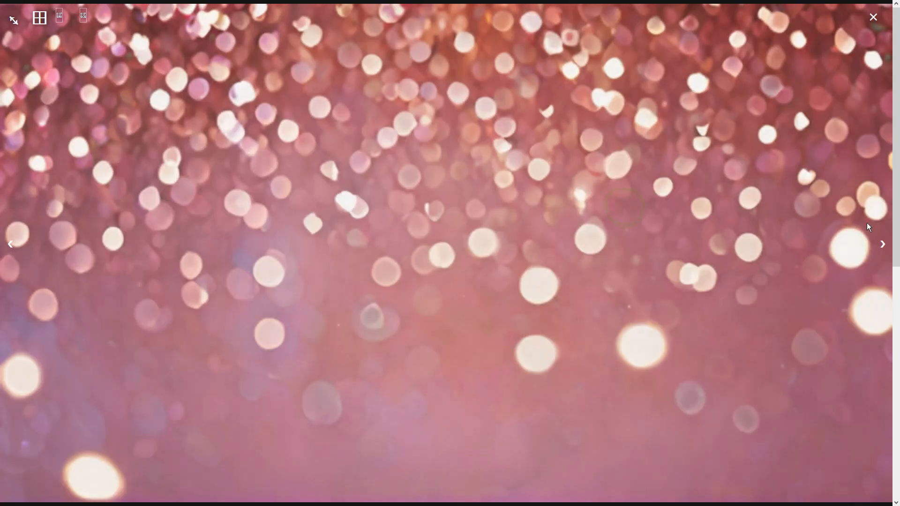
click(880, 245)
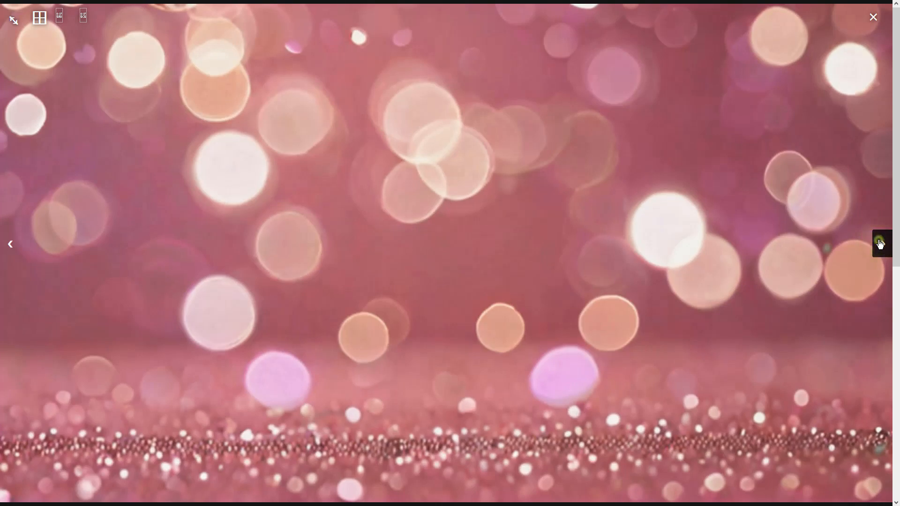
click(881, 244)
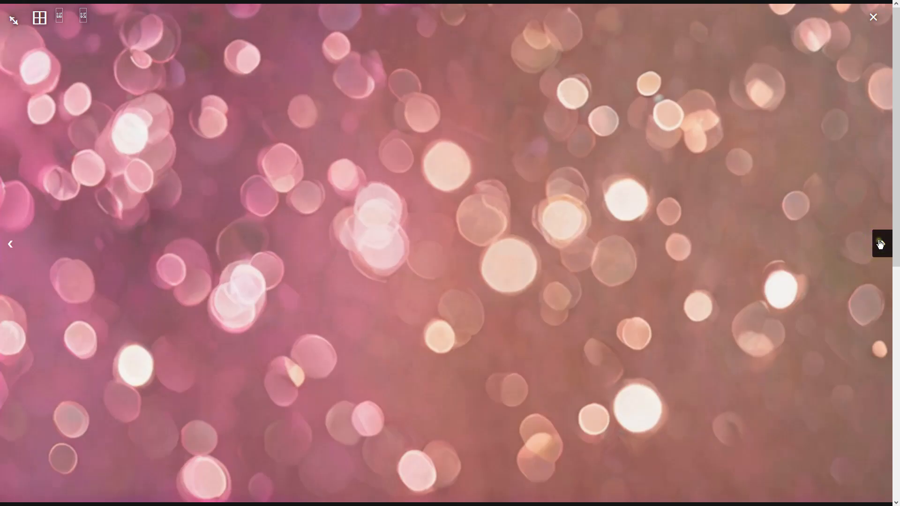
click(880, 245)
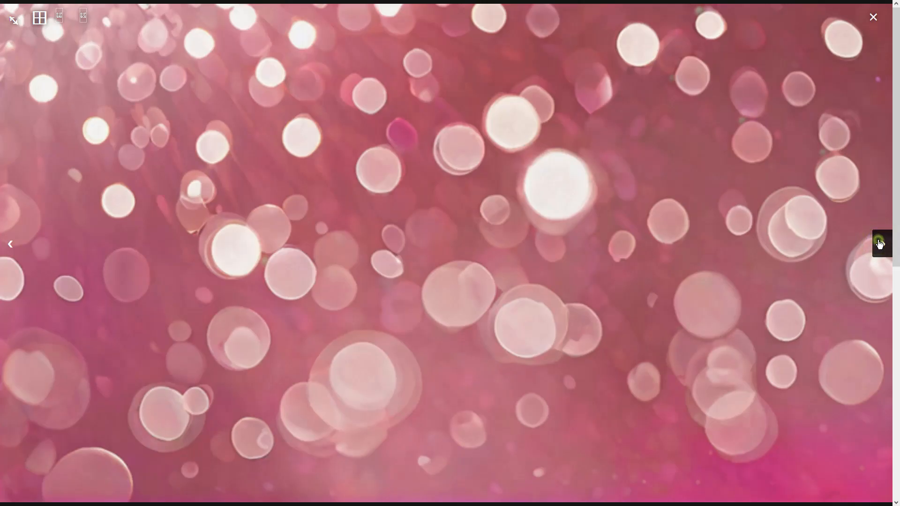
click(880, 244)
click(574, 200)
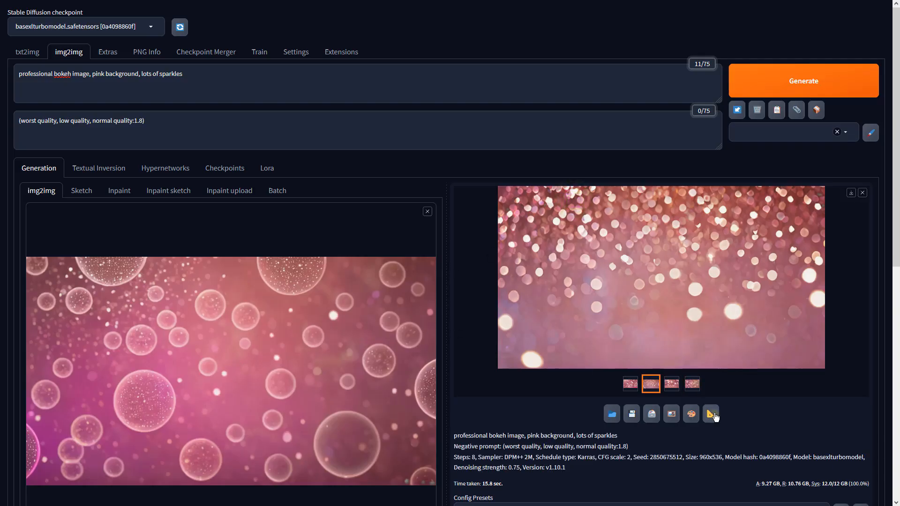
Send the selected variation to Extras and choose 4x-UltraSharp as Upscaler 1.
click(711, 415)
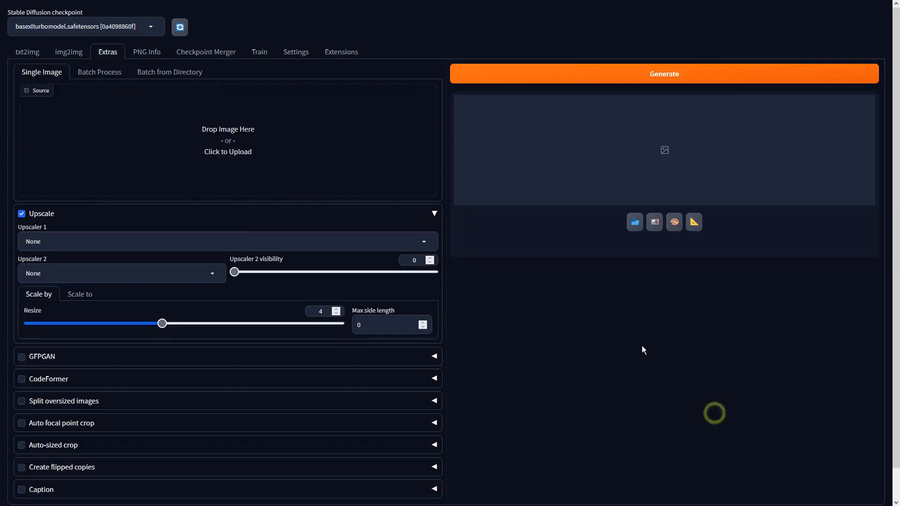
click(78, 249)
click(74, 287)
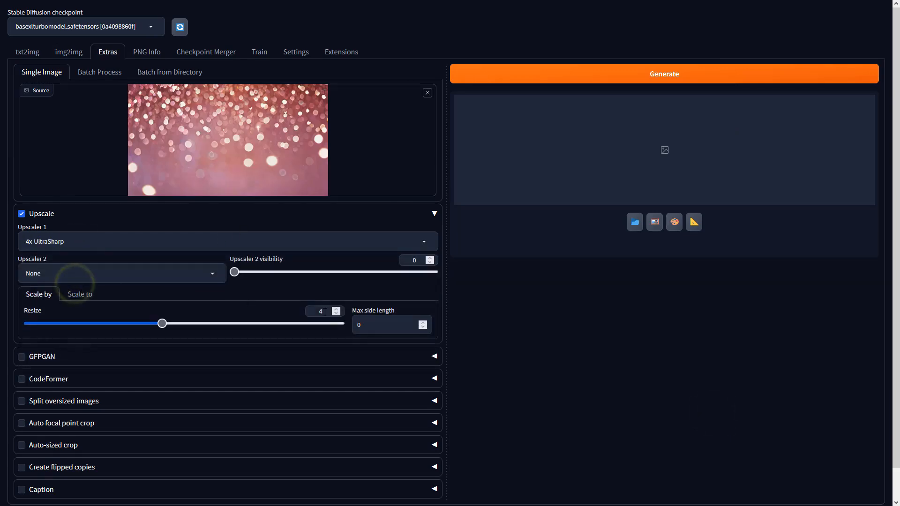
Set the resize factor to 1, process the image and inspect the result at full size.
double_click(320, 311)
text(1)
click(611, 73)
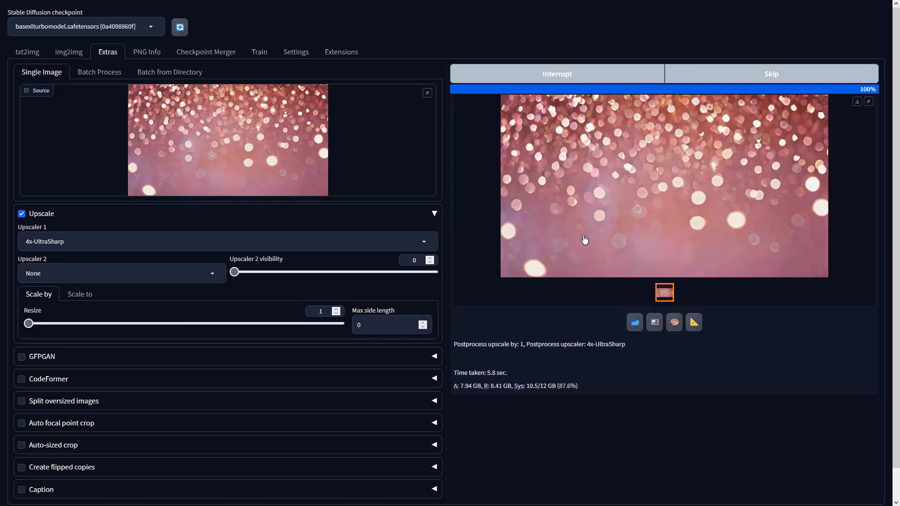
click(612, 218)
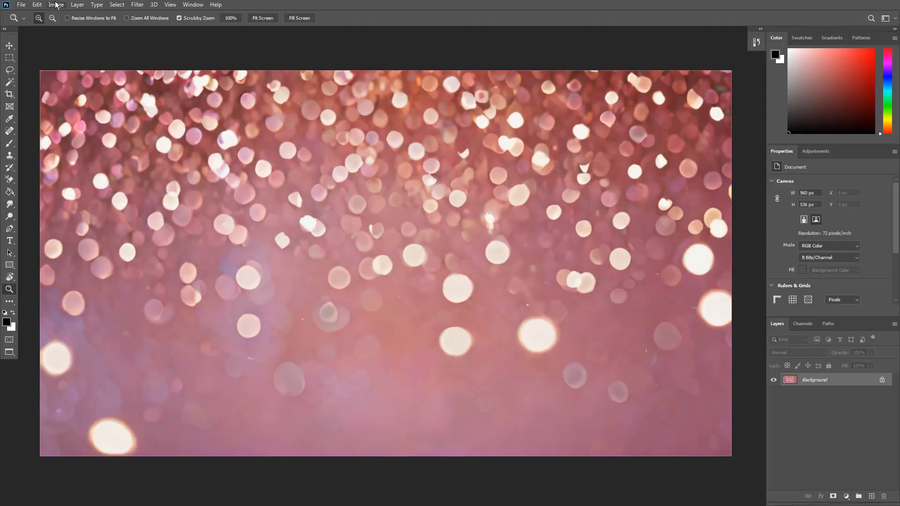
Apply a Vibrance adjustment to the bokeh image with vibrance +79 and saturation +34.
click(56, 6)
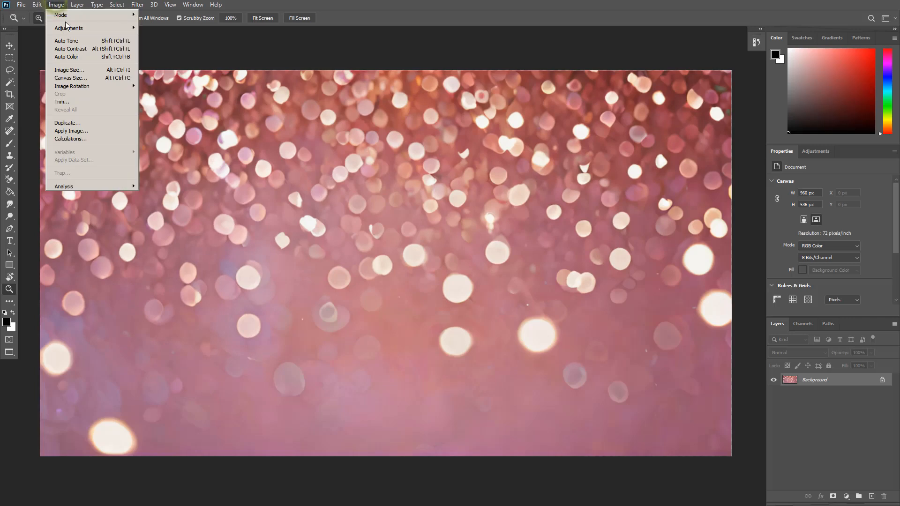
mouse_move(69, 28)
click(175, 65)
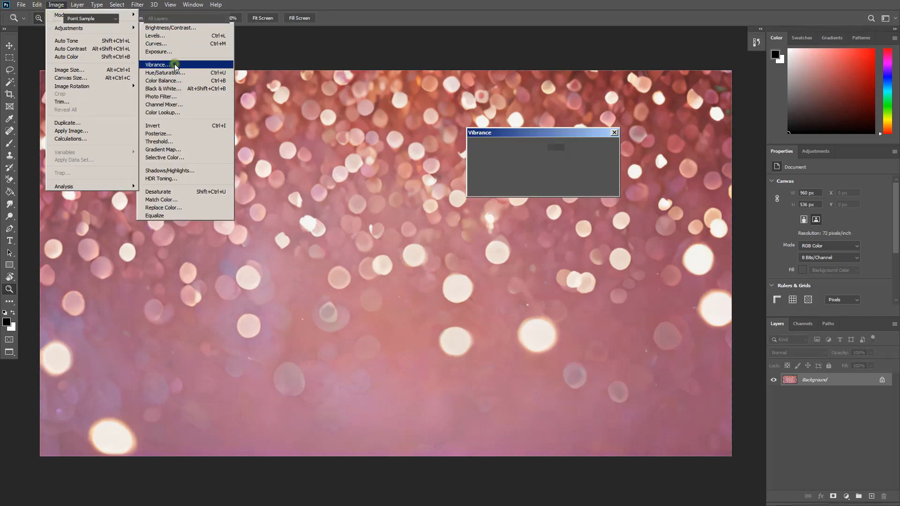
drag(515, 163, 558, 162)
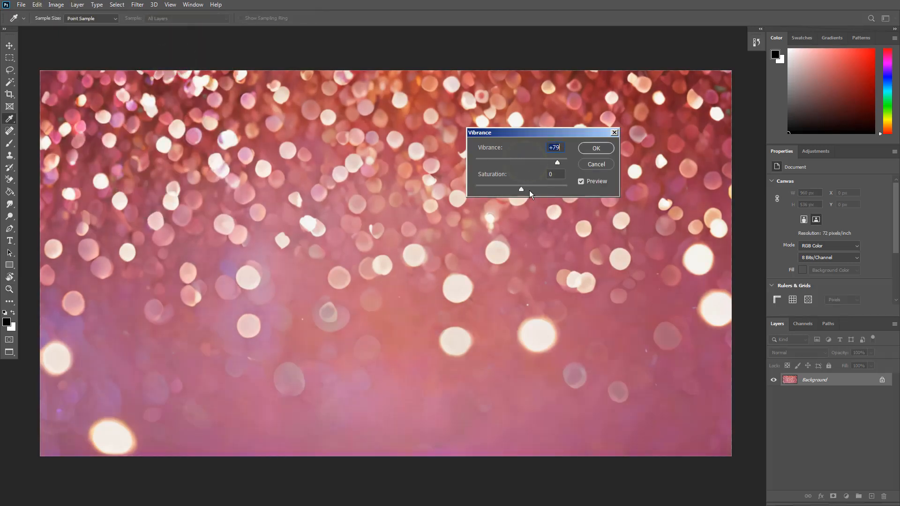
mouse_move(522, 188)
mouse_down()
mouse_move(547, 189)
mouse_move(538, 187)
mouse_up()
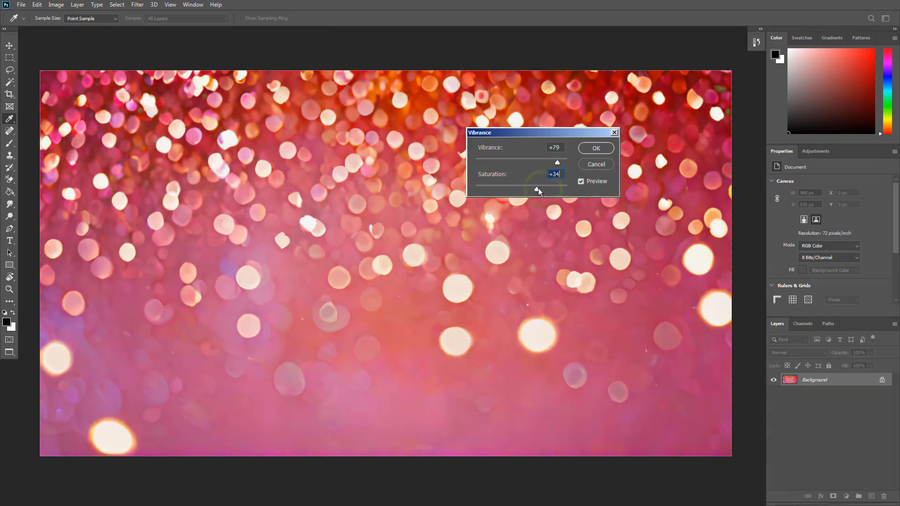
click(596, 148)
key(z)
Apply Auto Color and Auto Contrast to the bokeh image.
click(56, 5)
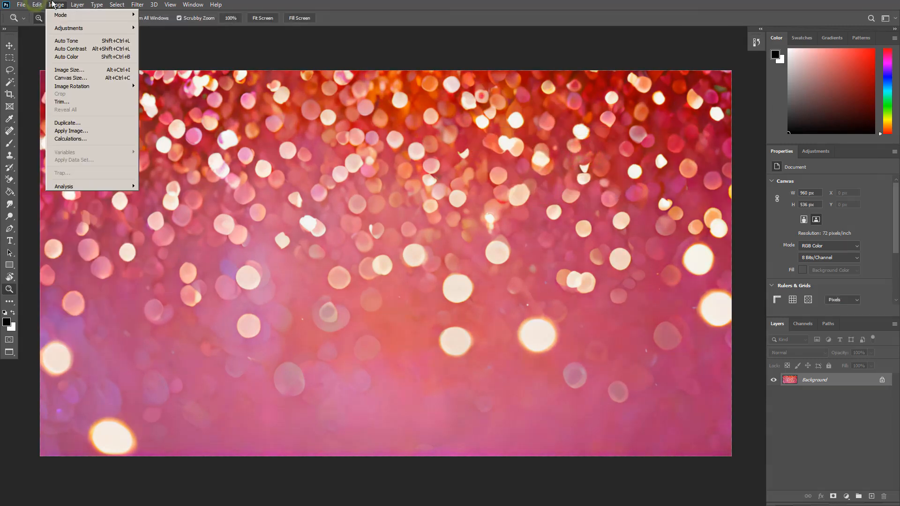
click(75, 59)
click(55, 5)
click(70, 48)
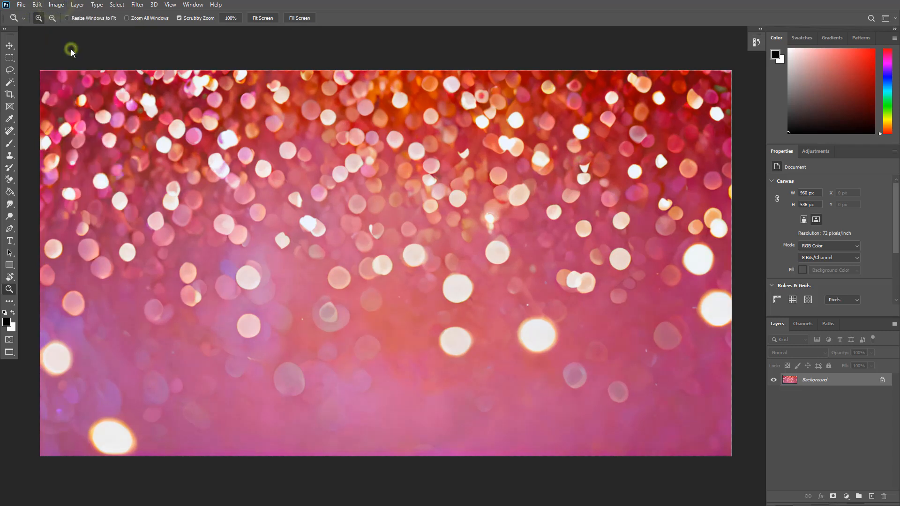
Try Auto Tone on the bokeh image and undo it.
click(55, 5)
click(72, 39)
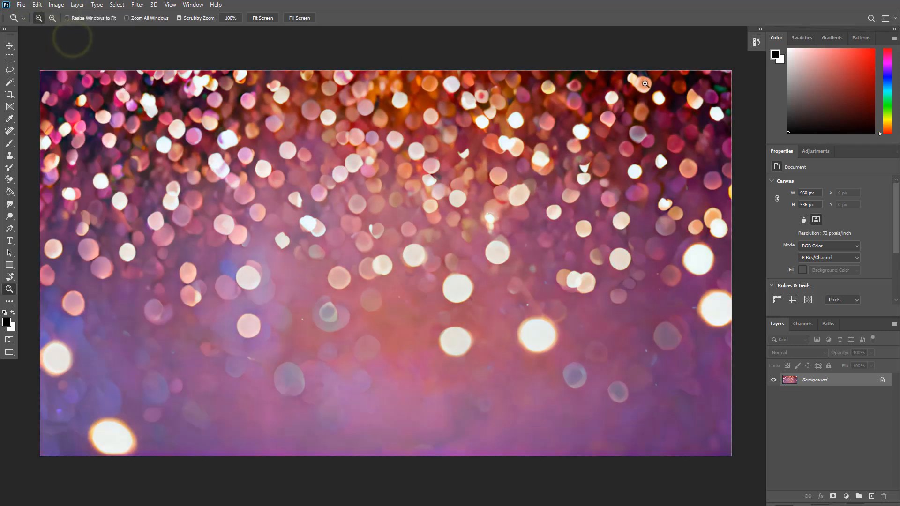
key(ctrl+z)
Compare the original 00001.png snapshot with the Auto Contrast history state several times, leaving the Auto Contrast state active.
click(756, 42)
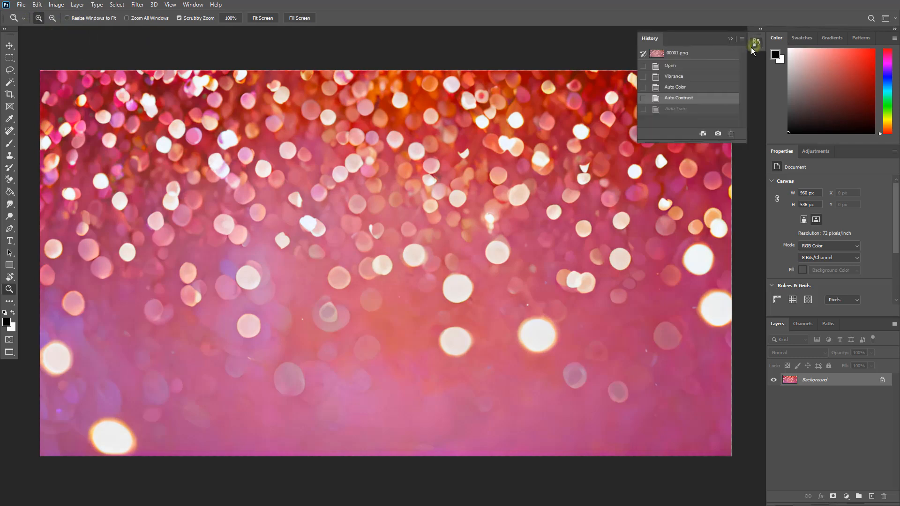
click(689, 52)
click(693, 98)
click(682, 54)
click(686, 98)
click(684, 54)
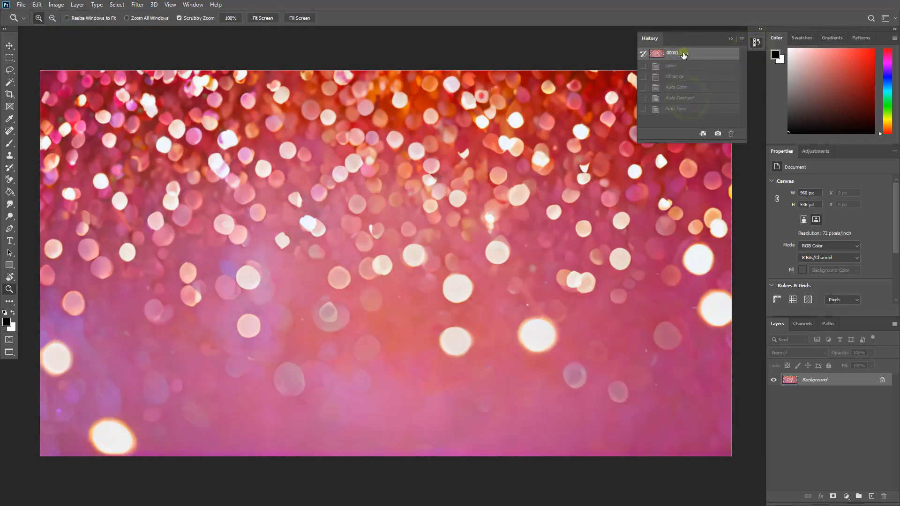
click(686, 97)
click(755, 42)
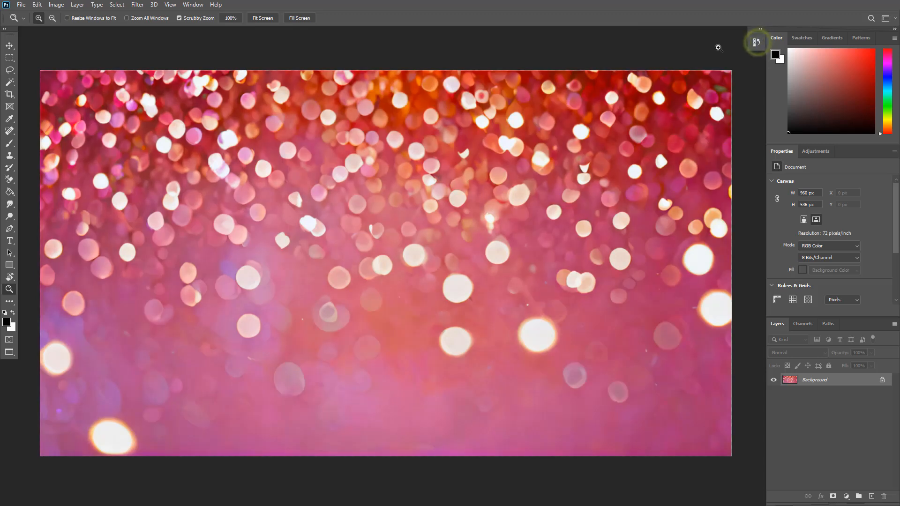